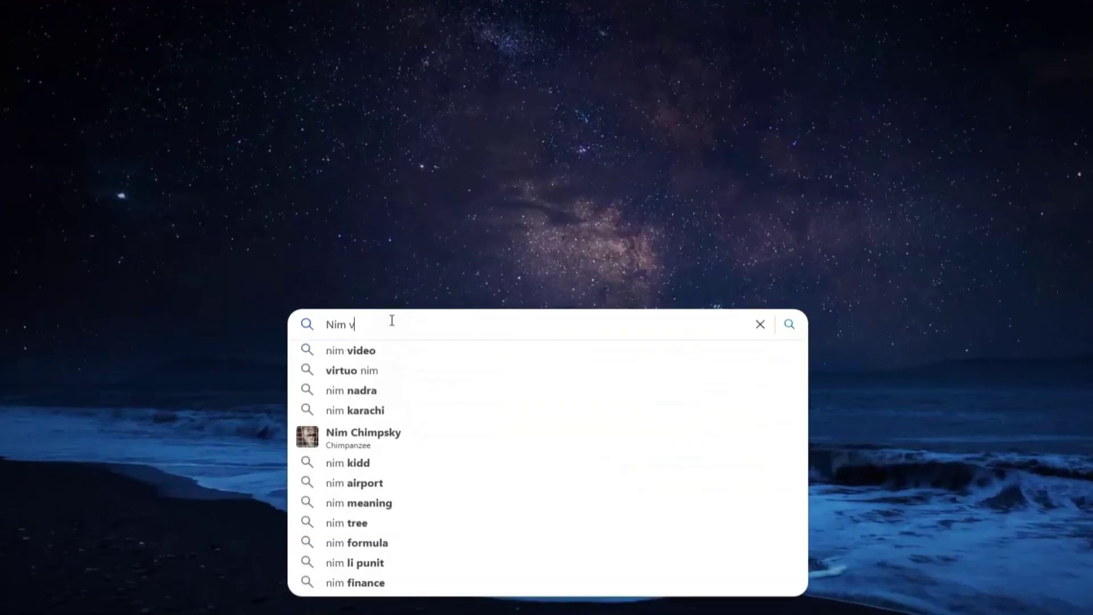
pyautogui.write('ideo')
# Run the Bing search for 'Nim video' and open the nim.video result
pyautogui.press('Return')
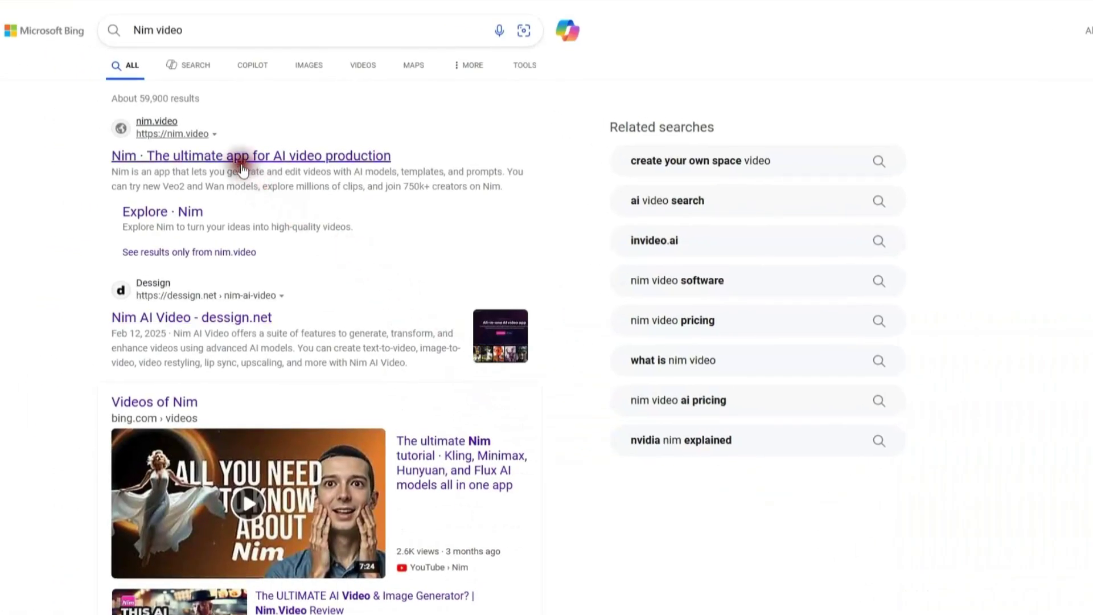
pyautogui.click(240, 160)
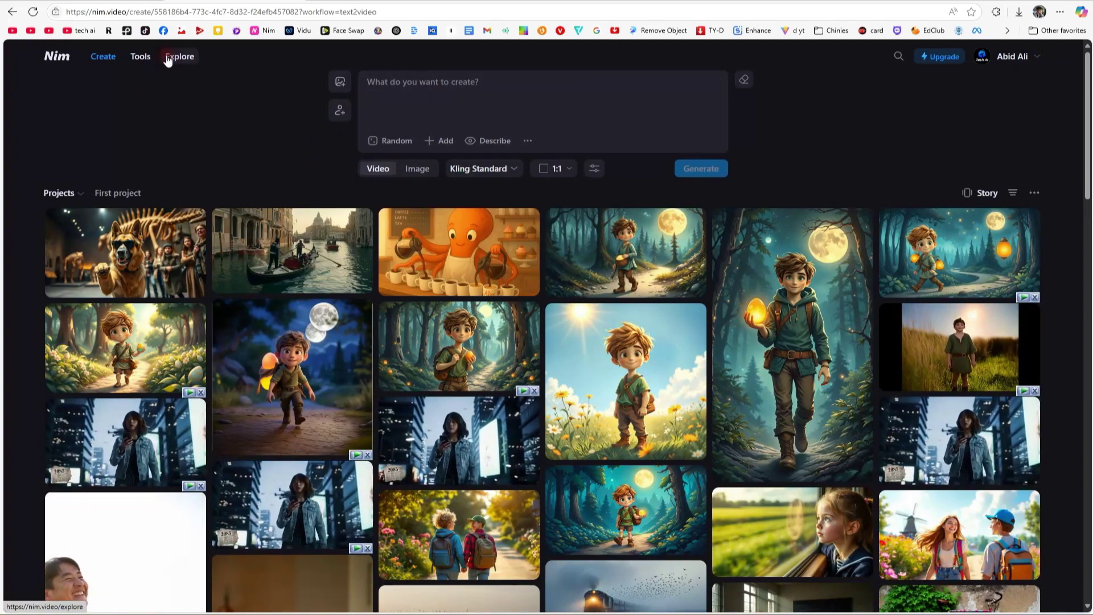
# Browse Nim's Explore gallery of community creations and return to the top
pyautogui.click(558, 107)
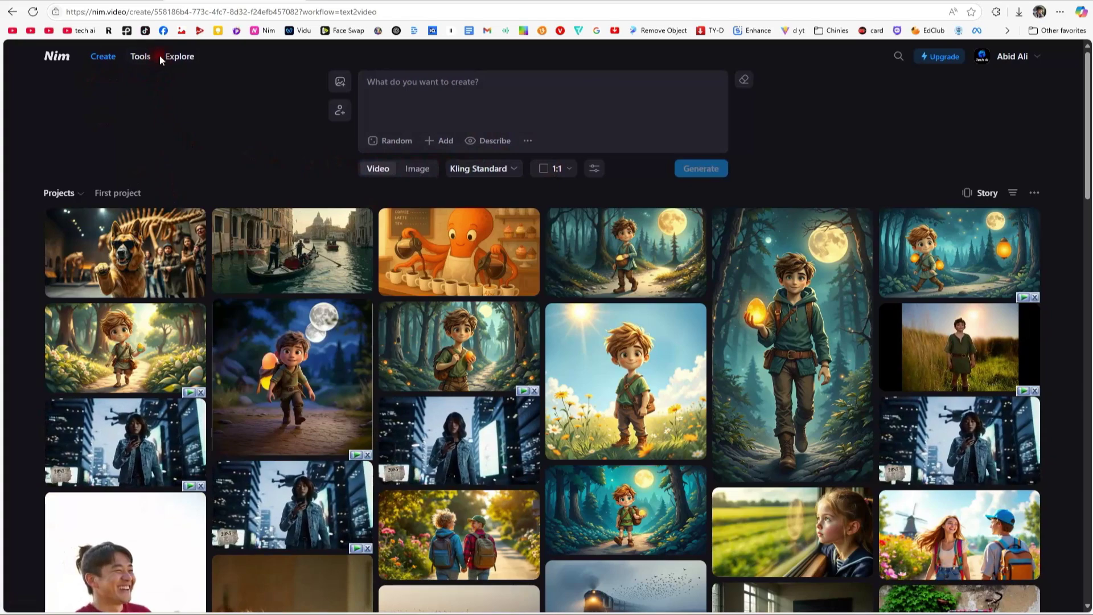
pyautogui.click(175, 56)
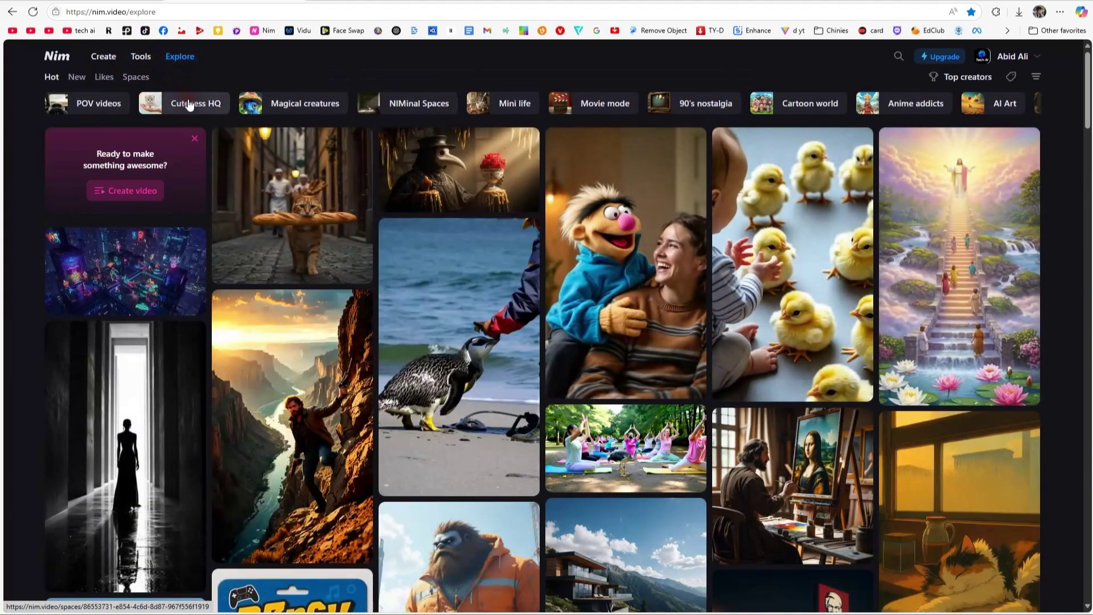
pyautogui.scroll(-4, 710, 263)
pyautogui.scroll(-4, 721, 261)
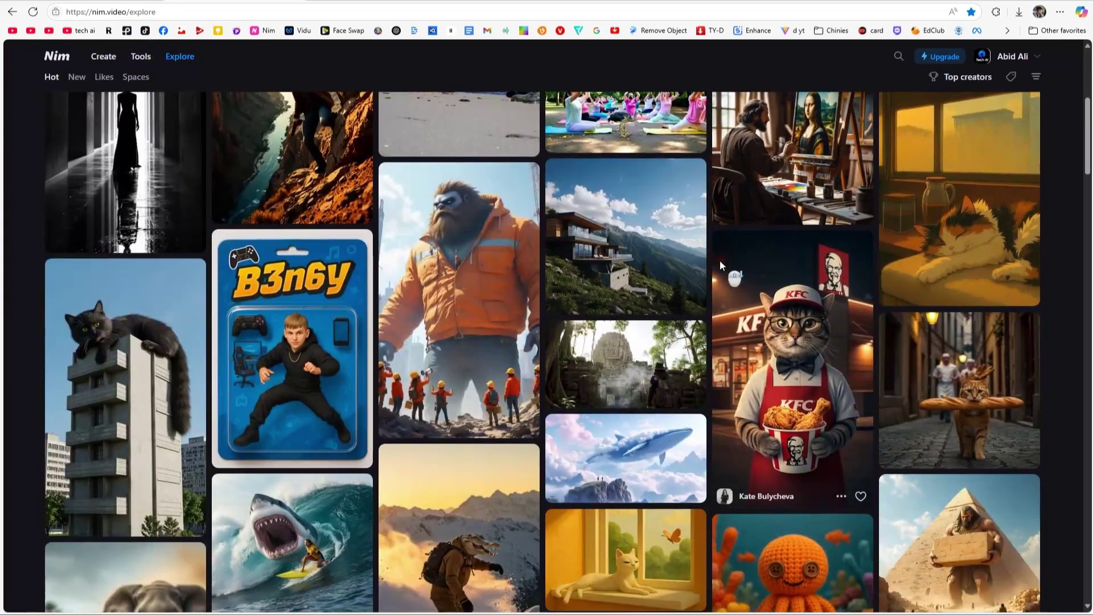
pyautogui.scroll(-2, 768, 265)
pyautogui.scroll(-4, 824, 268)
pyautogui.scroll(2, 529, 278)
pyautogui.scroll(4, 443, 257)
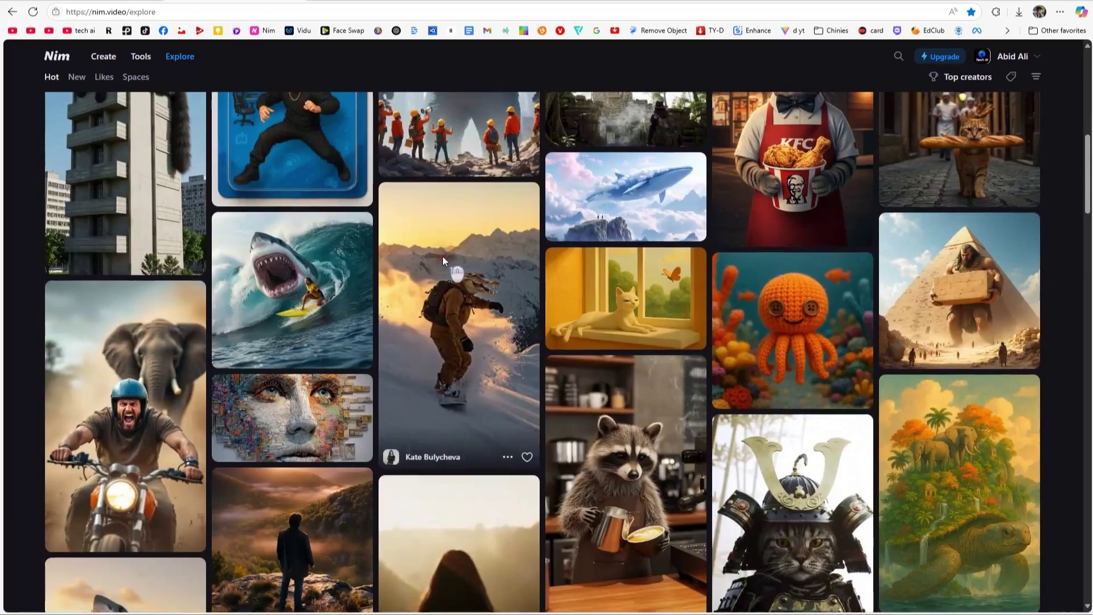
pyautogui.scroll(3, 442, 257)
pyautogui.scroll(4, 442, 256)
pyautogui.scroll(3, 443, 256)
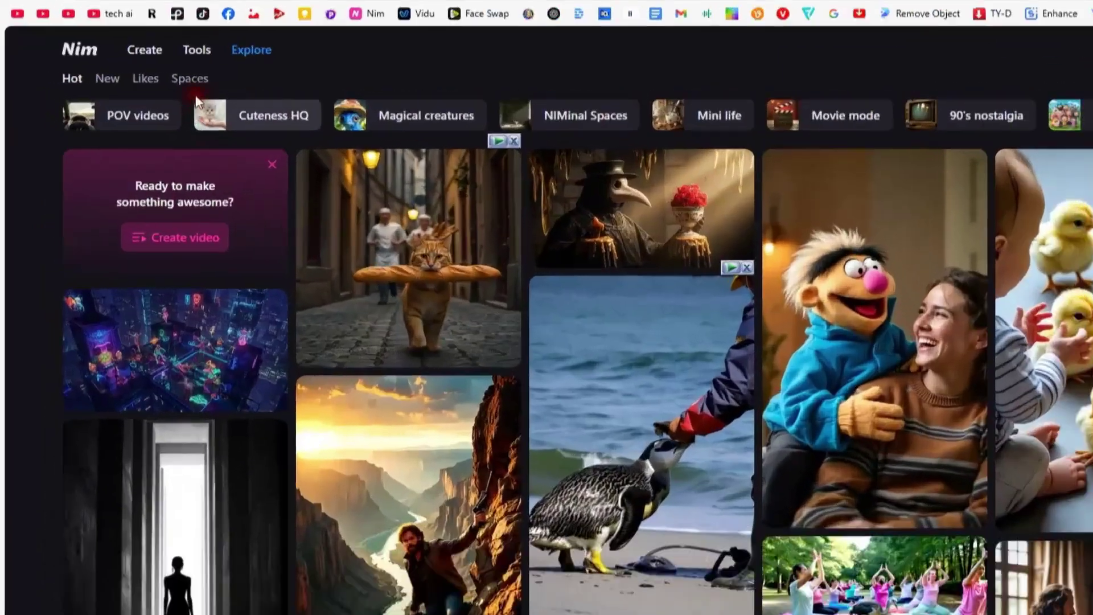
pyautogui.click(197, 50)
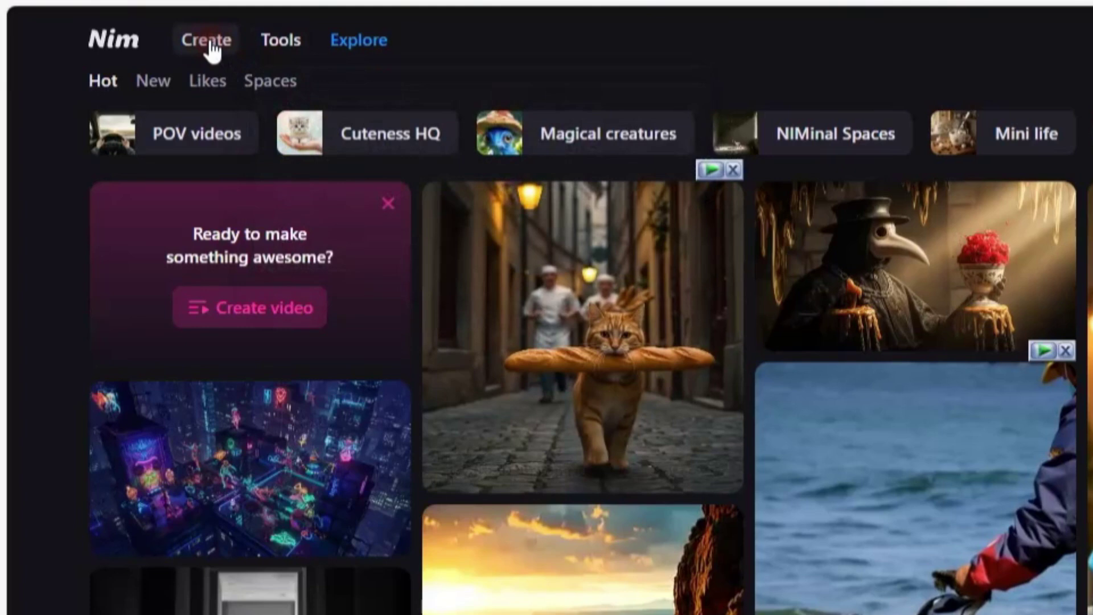
# Paste the 2085 abandoned-city woman prompt into the video prompt box
pyautogui.click(212, 47)
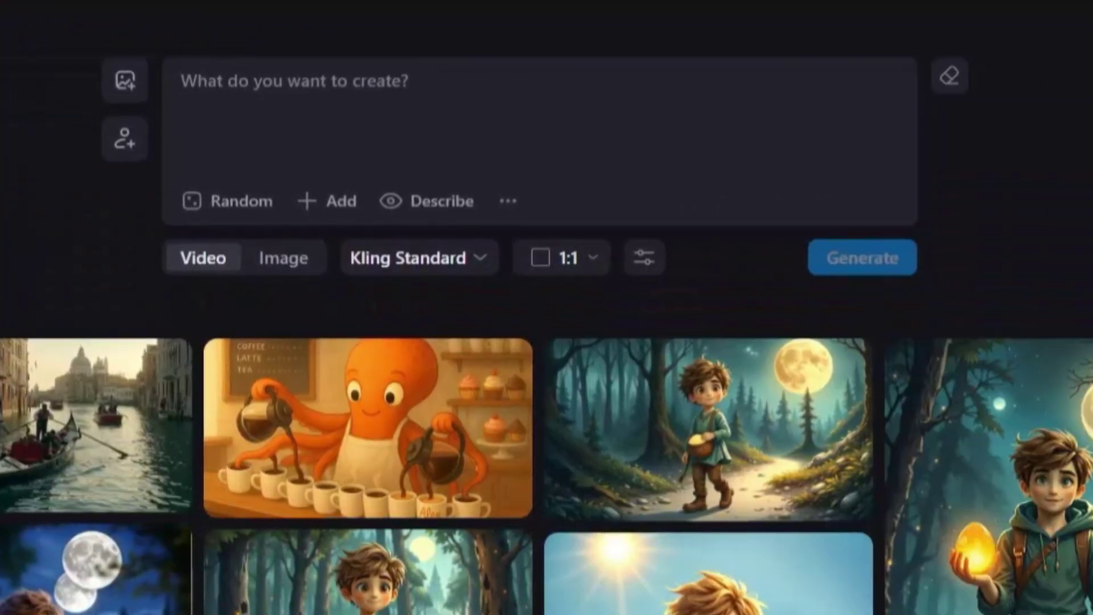
pyautogui.click(270, 128)
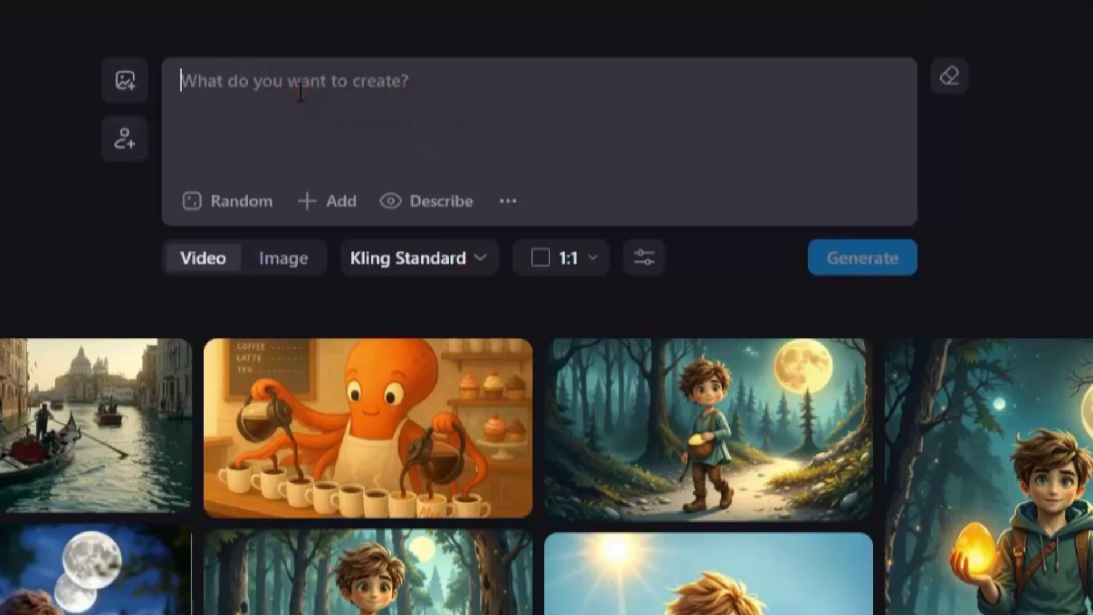
pyautogui.write("A young woman, wearing casual clothes, slowly walks through a completely silent, abandoned futuristic city with glass towers and digital billboards still flickering. She looks confused, trying to call someone on her phone — but there's no signal. Drones buzz in the sky above, and street lights flicker. The wind blows newspaper pages showing the date: 2085. Realistic shadows, soft lighting, slow pan shots, and an eerie atmosphere.")
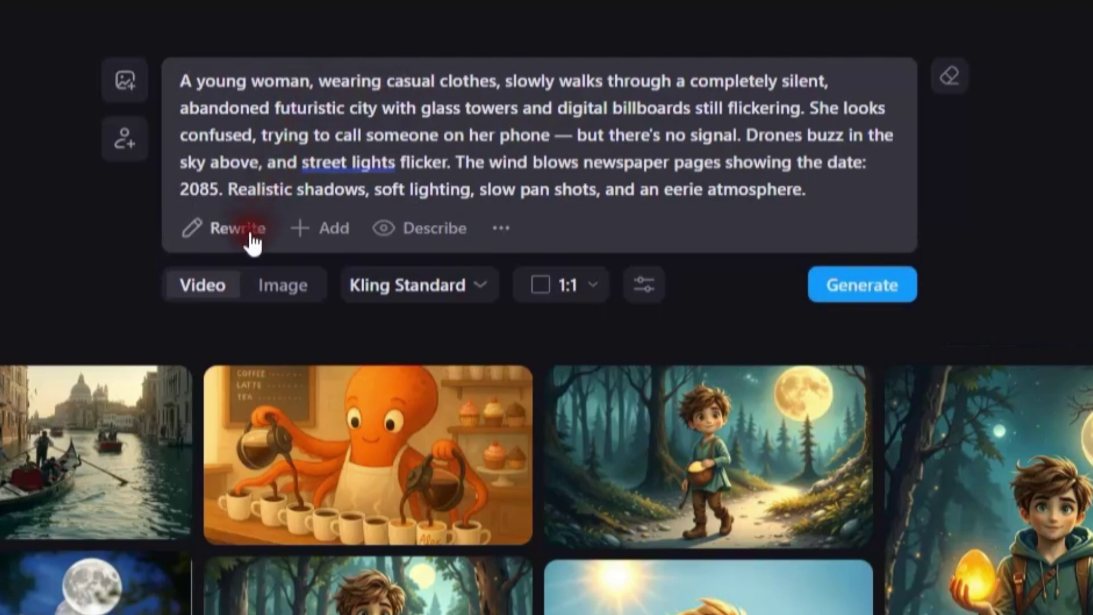
# Try the Add categories, Describe-from-image and extra prompt options without applying any
pyautogui.click(334, 229)
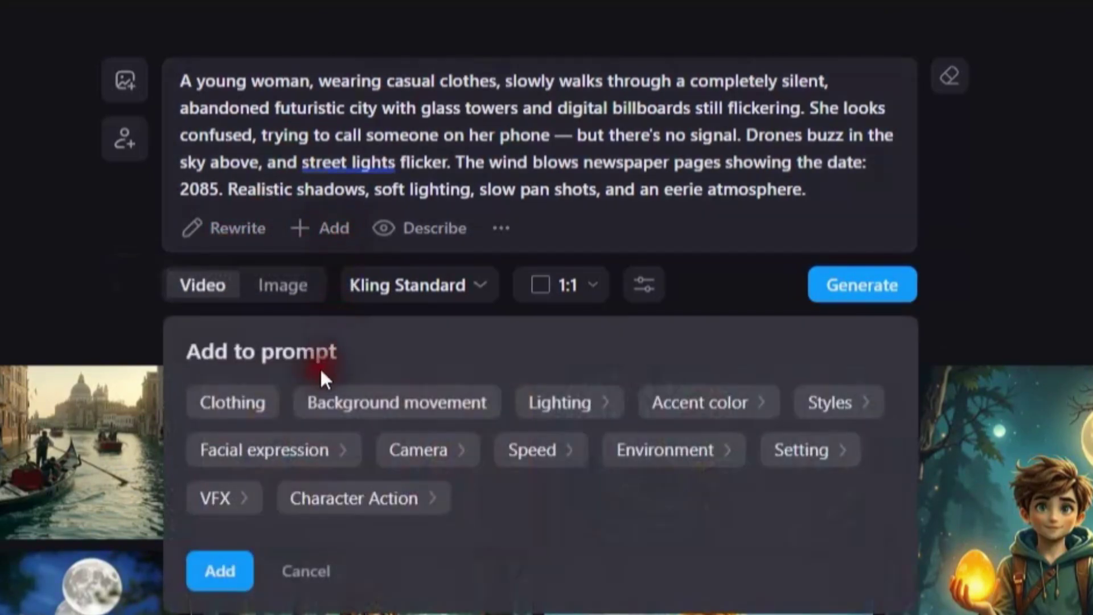
pyautogui.click(243, 404)
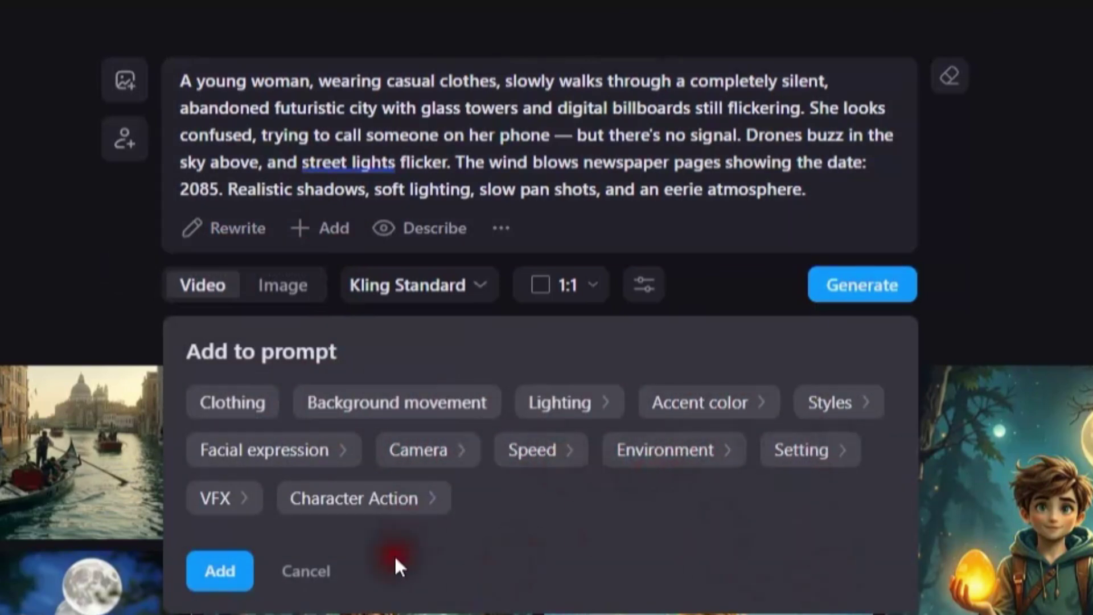
pyautogui.click(290, 571)
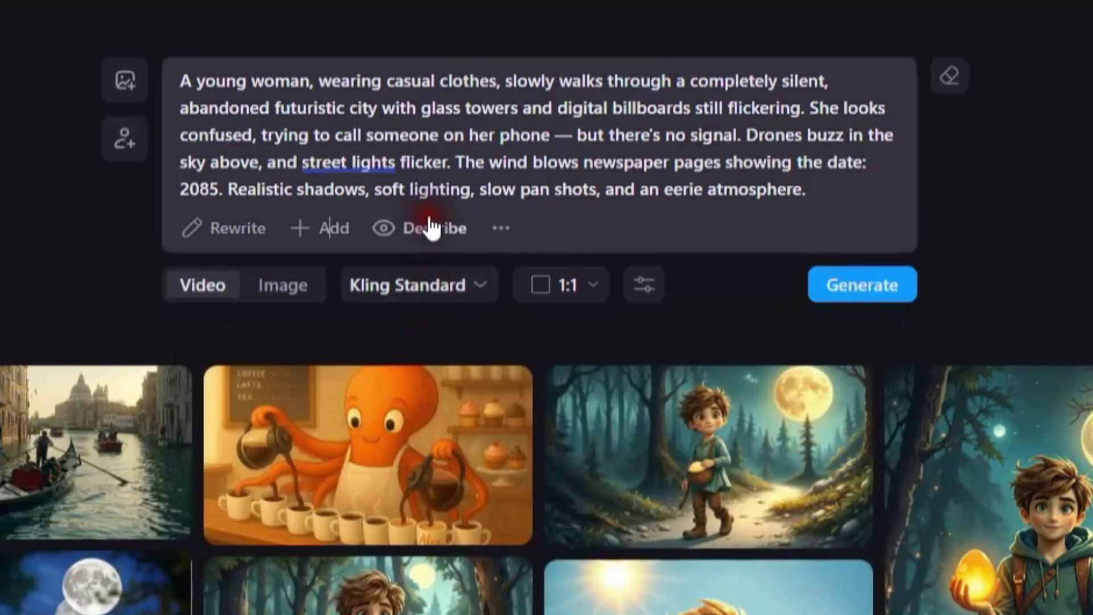
pyautogui.click(433, 228)
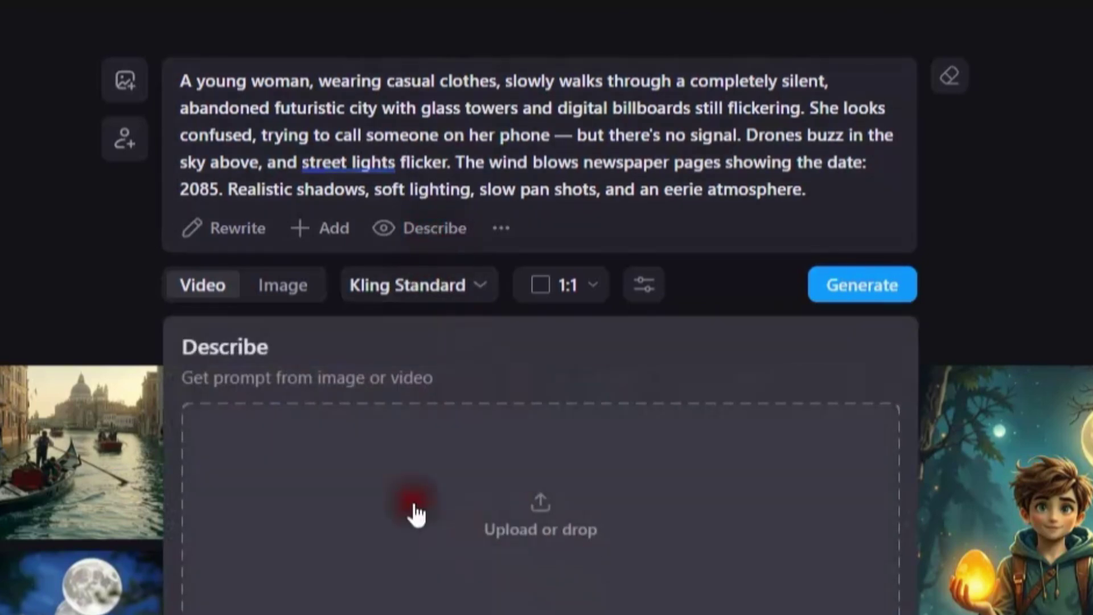
pyautogui.click(563, 225)
pyautogui.click(502, 228)
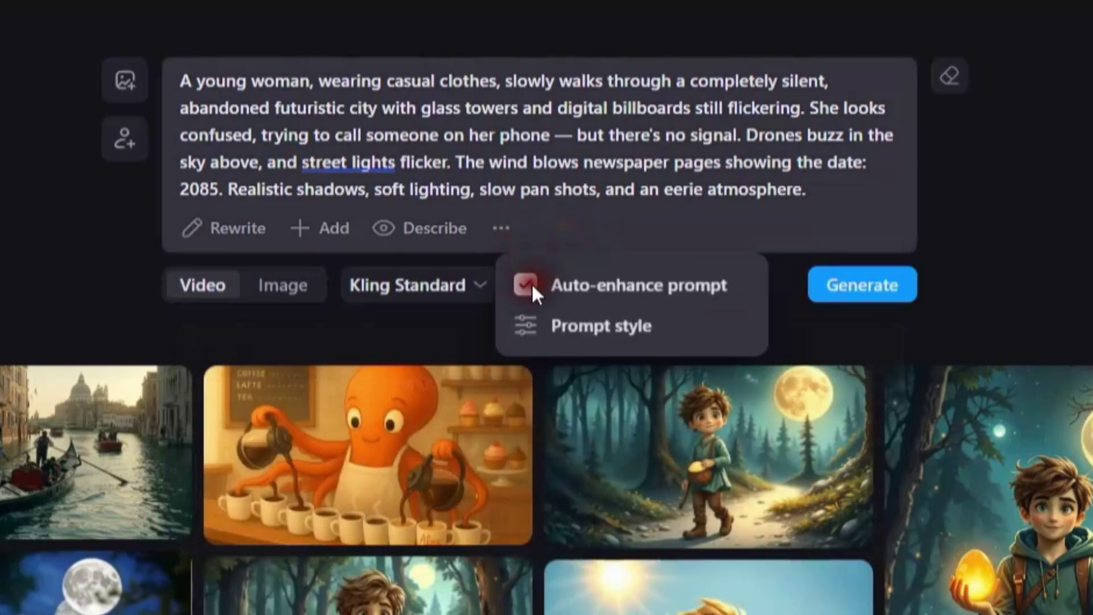
pyautogui.click(538, 234)
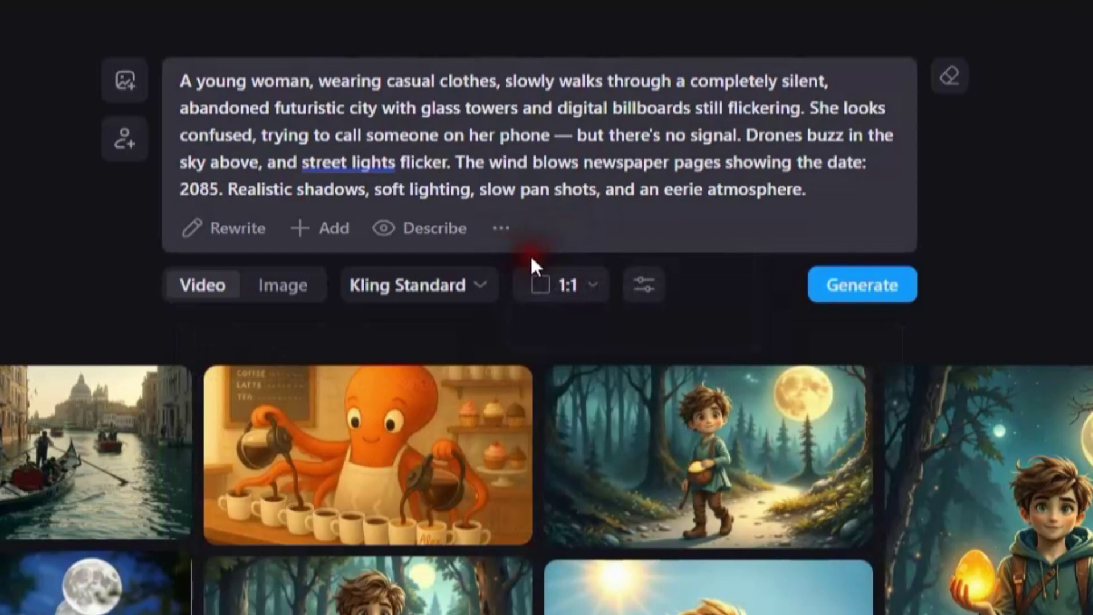
pyautogui.click(507, 228)
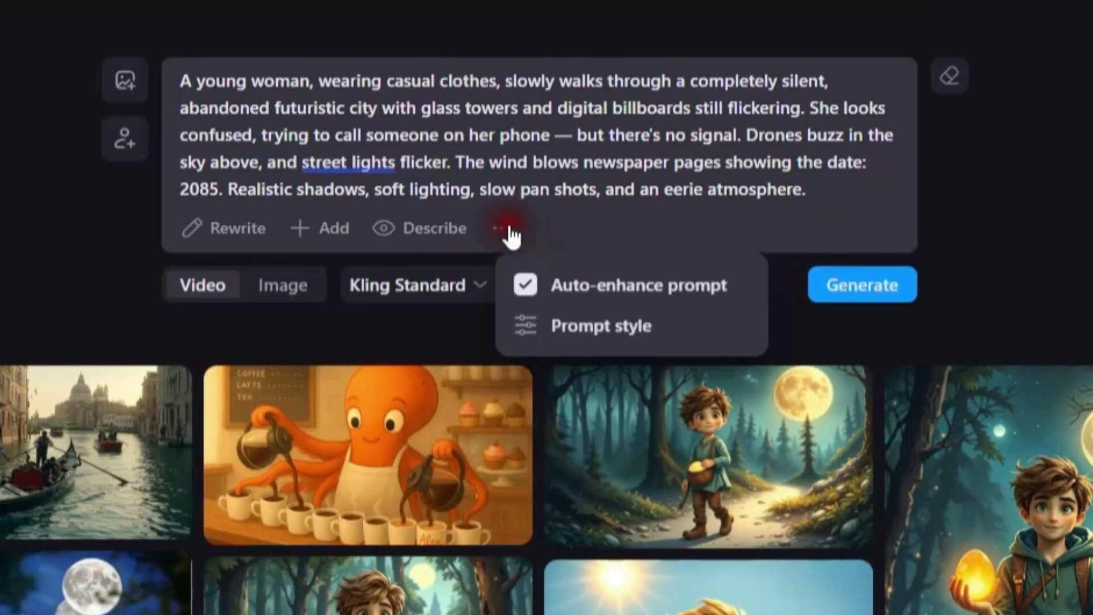
pyautogui.click(558, 231)
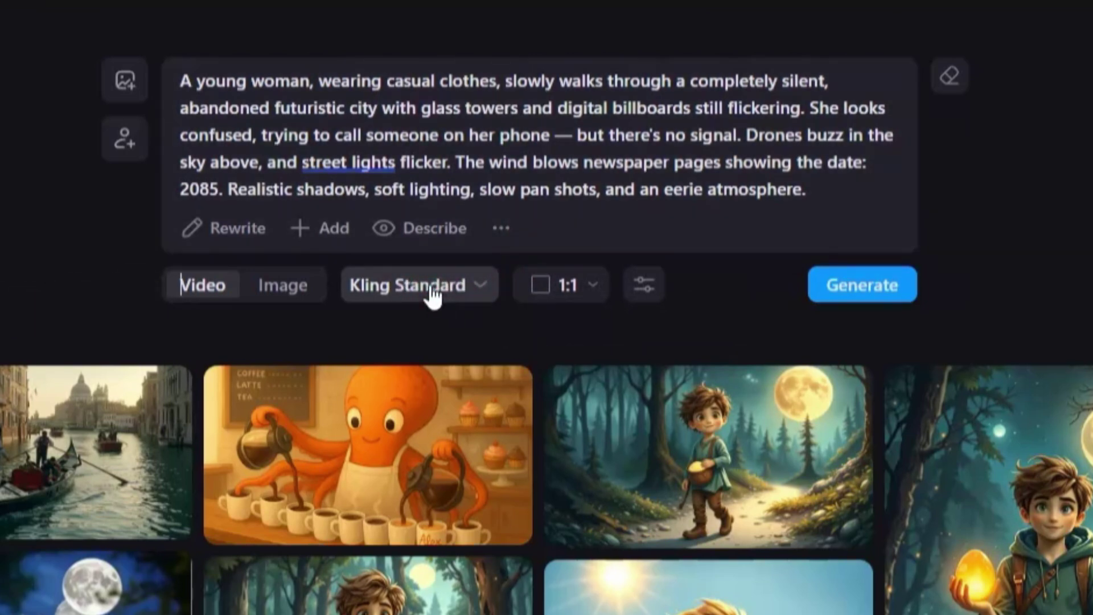
# Choose the Veo 2 video model and keep the 16:9 aspect ratio
pyautogui.click(433, 291)
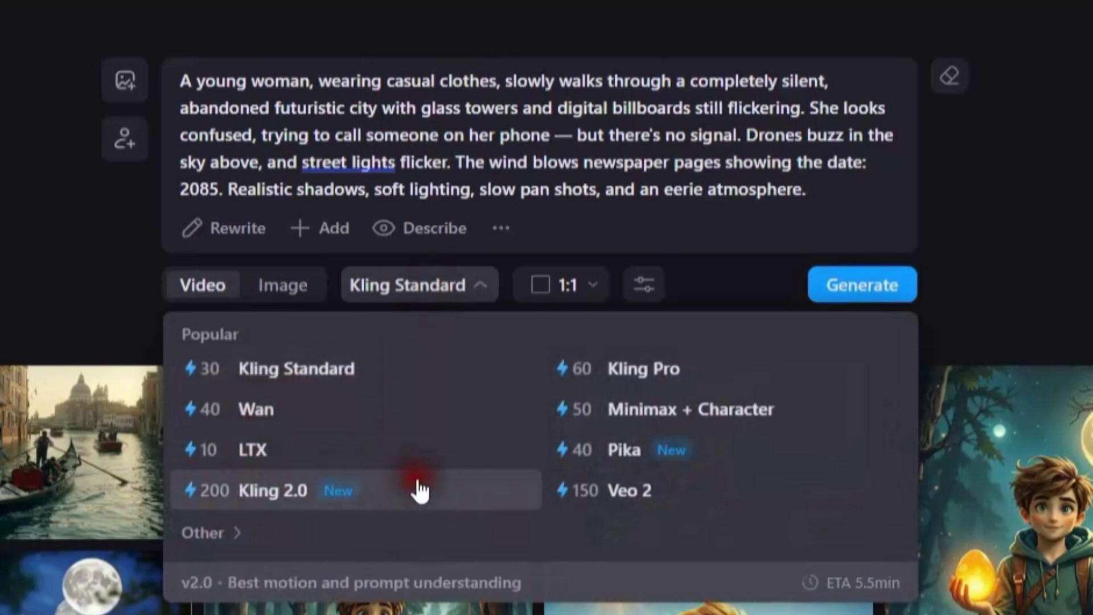
pyautogui.click(630, 490)
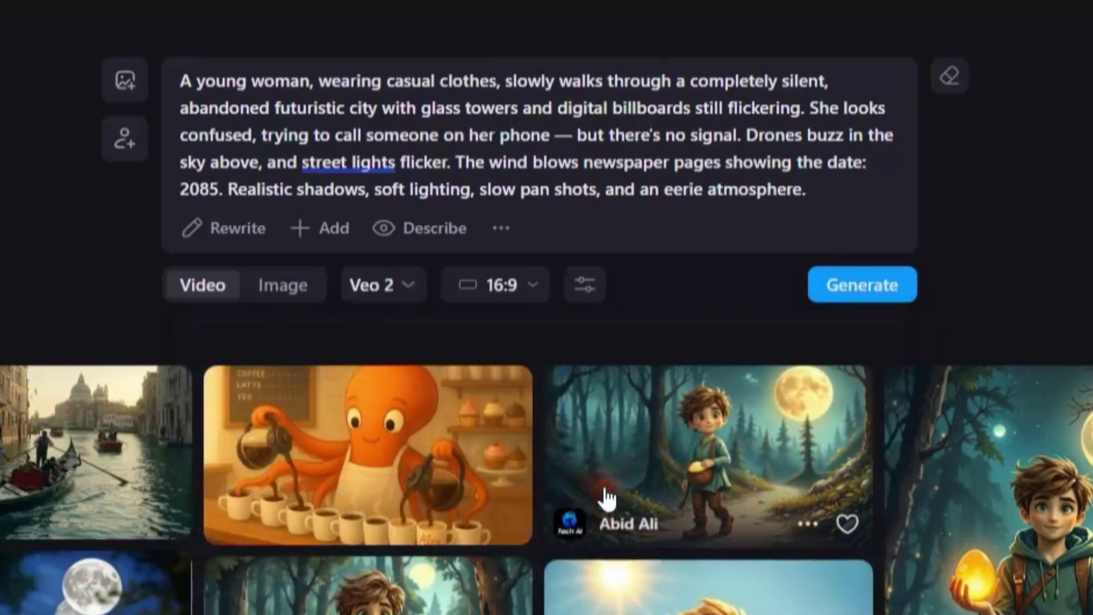
pyautogui.click(516, 287)
pyautogui.click(499, 402)
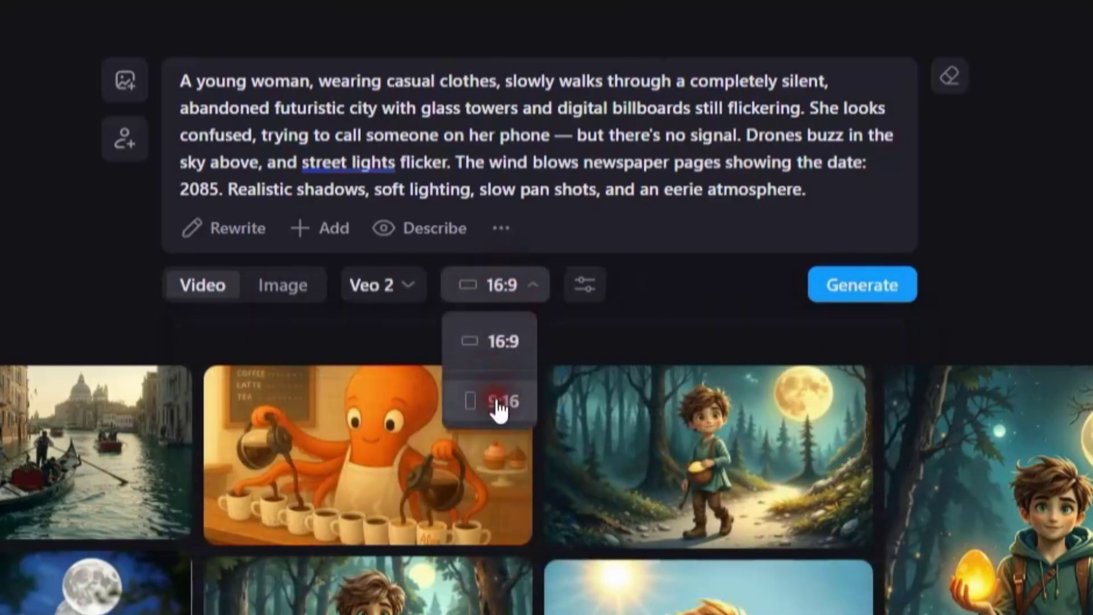
pyautogui.click(500, 342)
# Try an 8-second length in settings, then leave it at 5 seconds
pyautogui.click(586, 285)
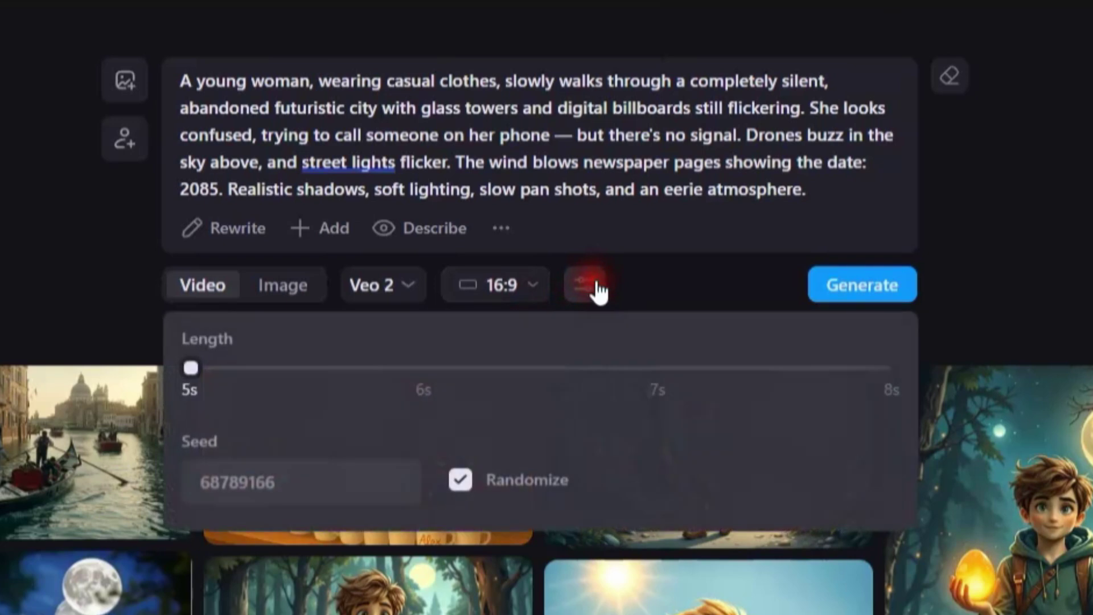
pyautogui.moveTo(192, 370); pyautogui.dragTo(889, 369)
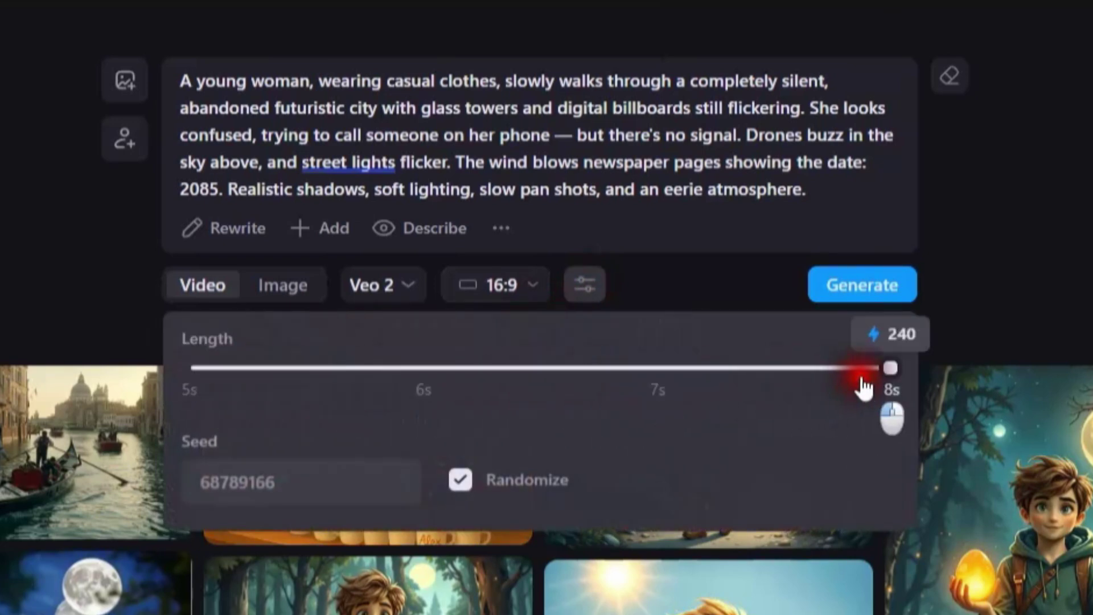
pyautogui.moveTo(890, 369); pyautogui.dragTo(192, 369)
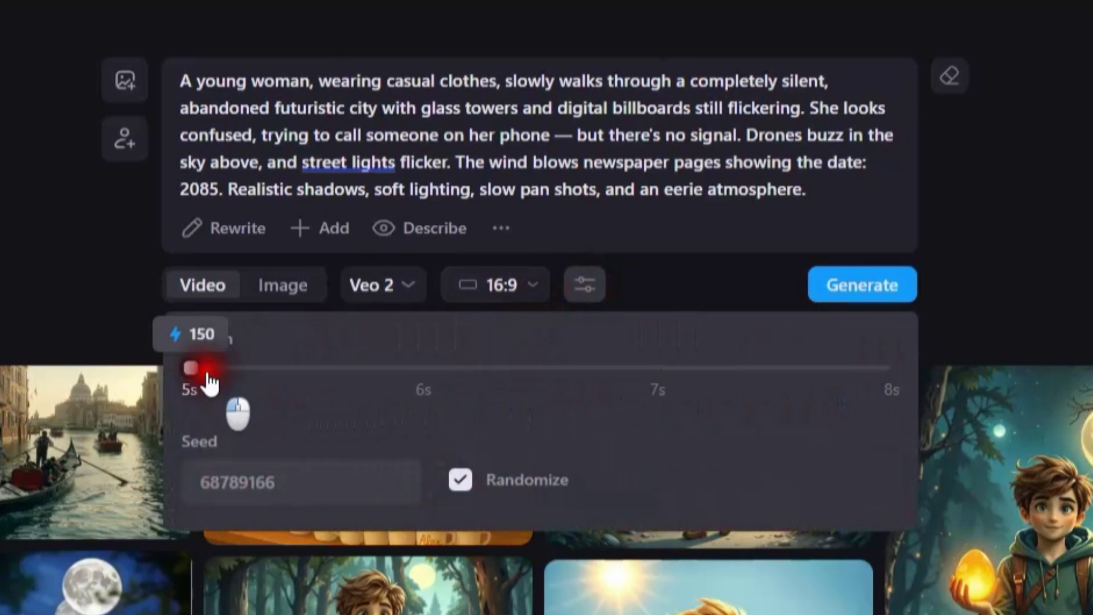
pyautogui.click(662, 291)
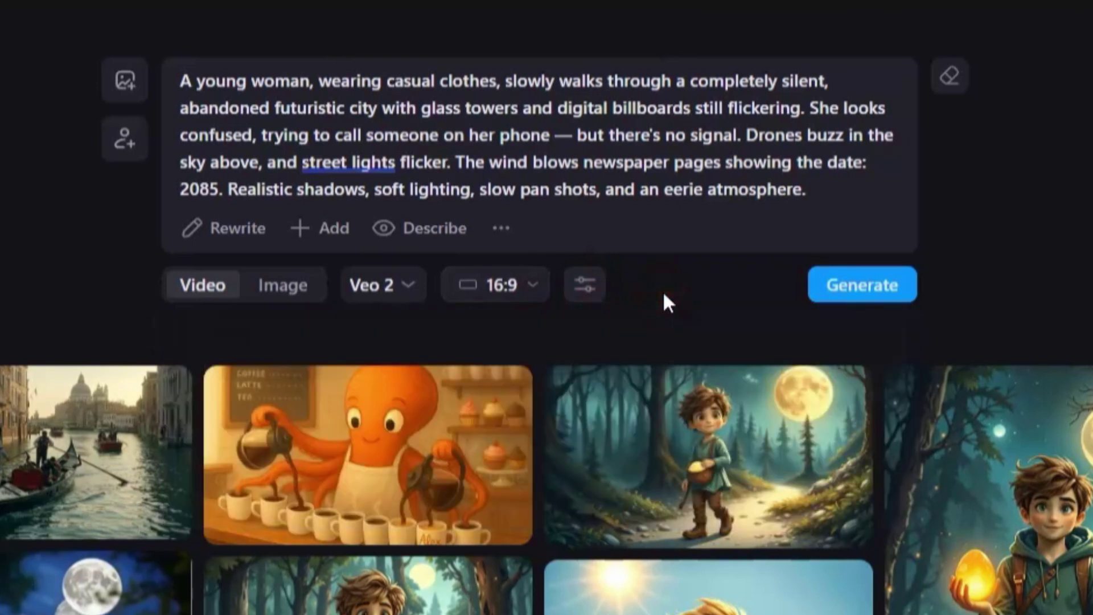
# Generate the Veo 2 city video, view the finished clip and start an upscale
pyautogui.click(873, 286)
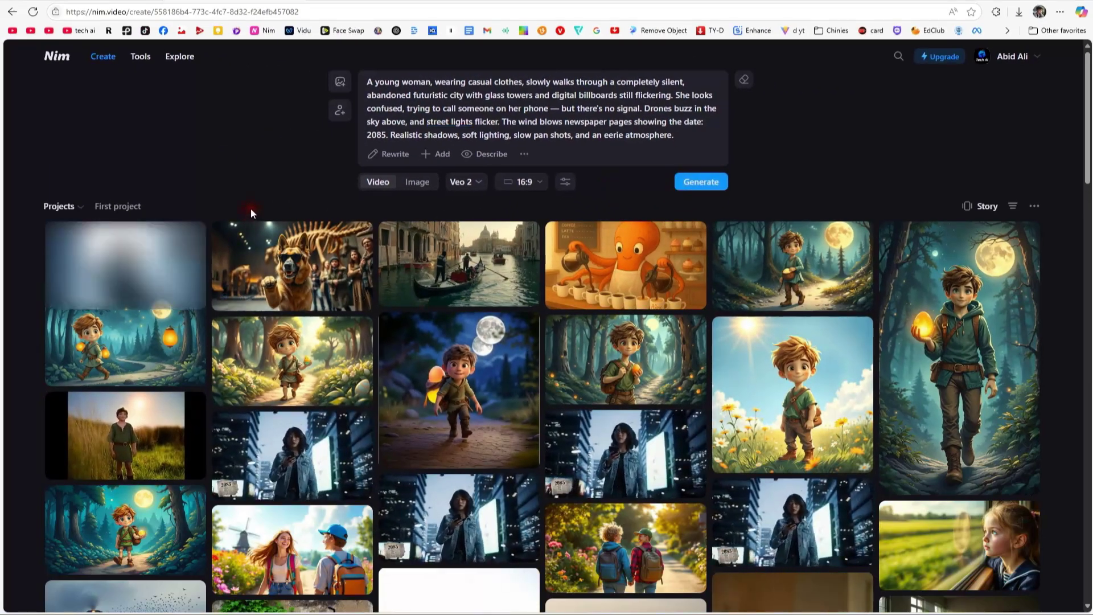
pyautogui.click(120, 260)
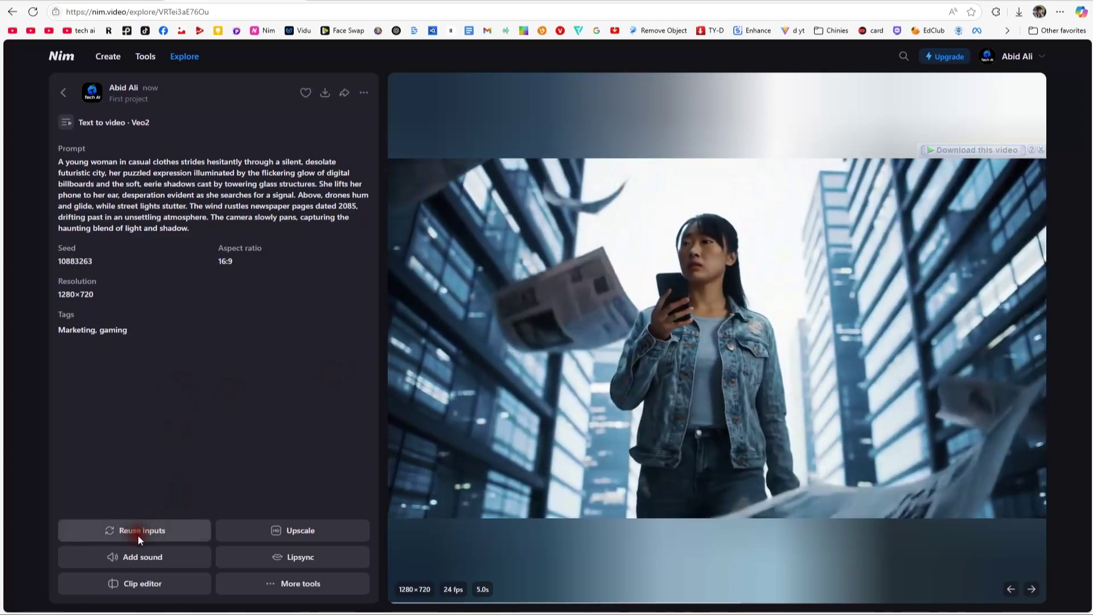
pyautogui.click(284, 529)
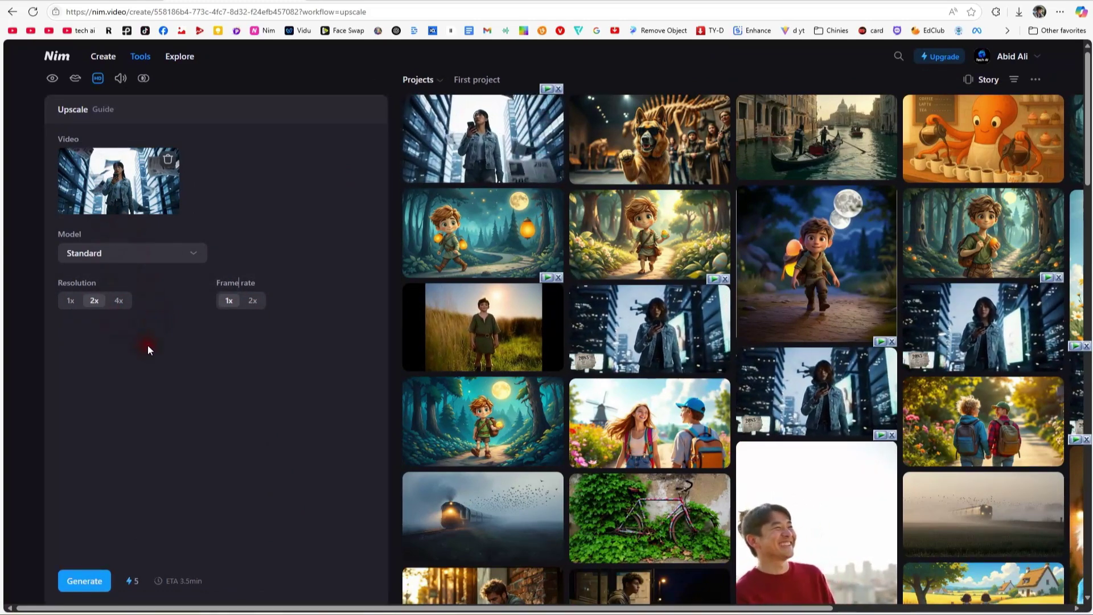
pyautogui.hotkey('alt', 'Left')
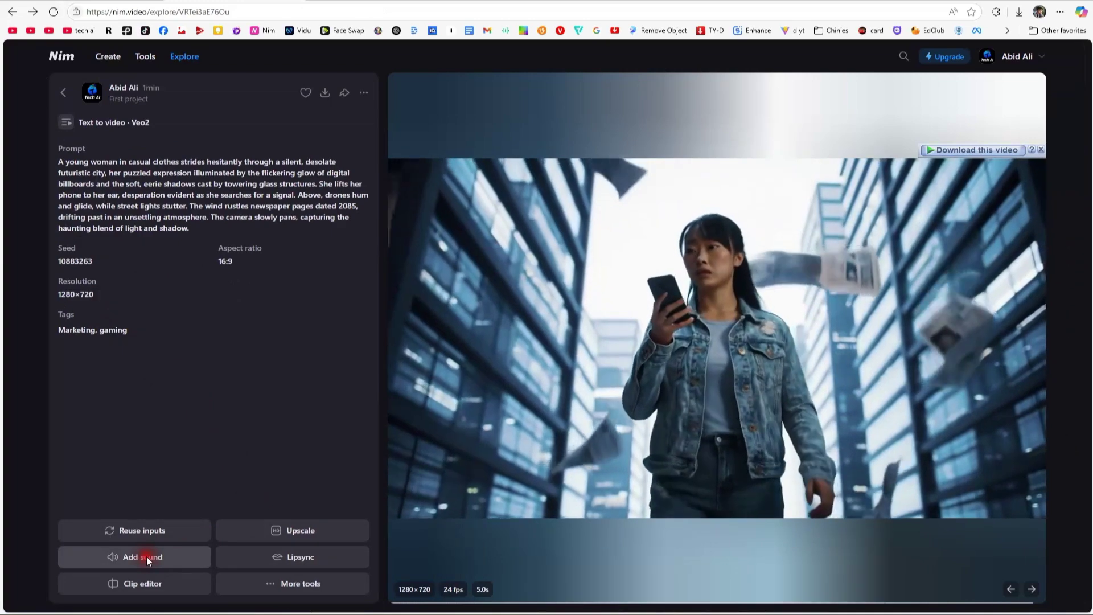
# Describe a woman's footsteps walking in a city as the sound, keeping MMAudio
pyautogui.click(147, 556)
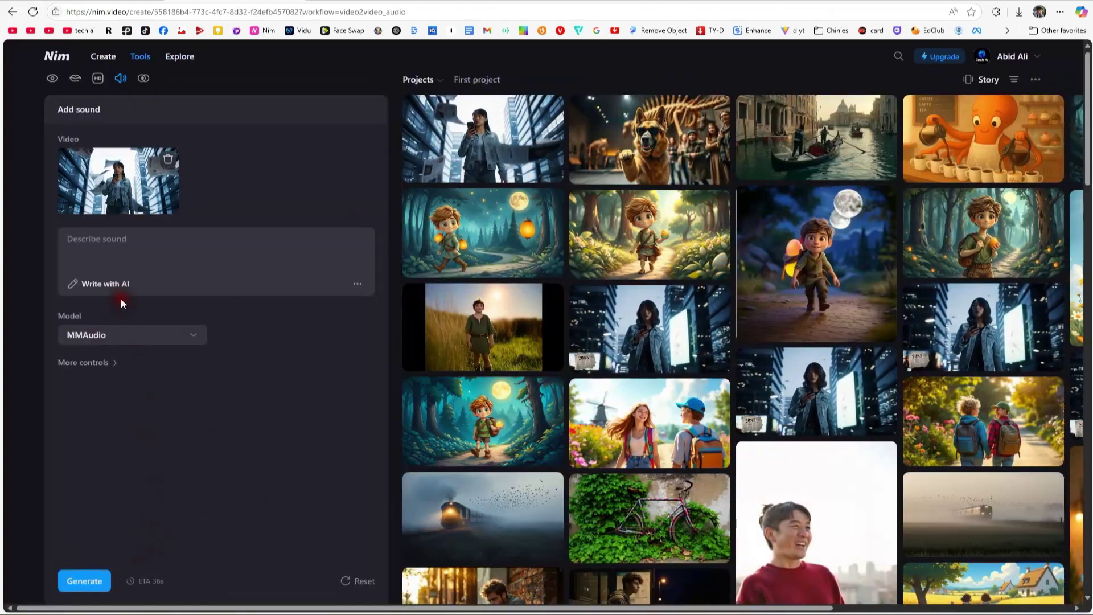
pyautogui.click(130, 250)
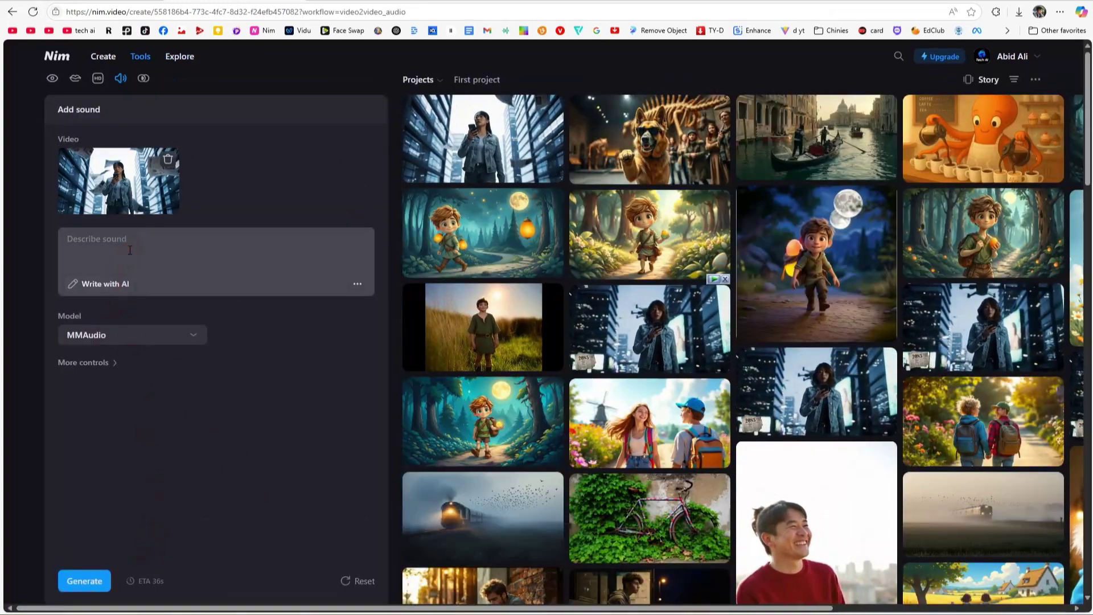
pyautogui.click(129, 249)
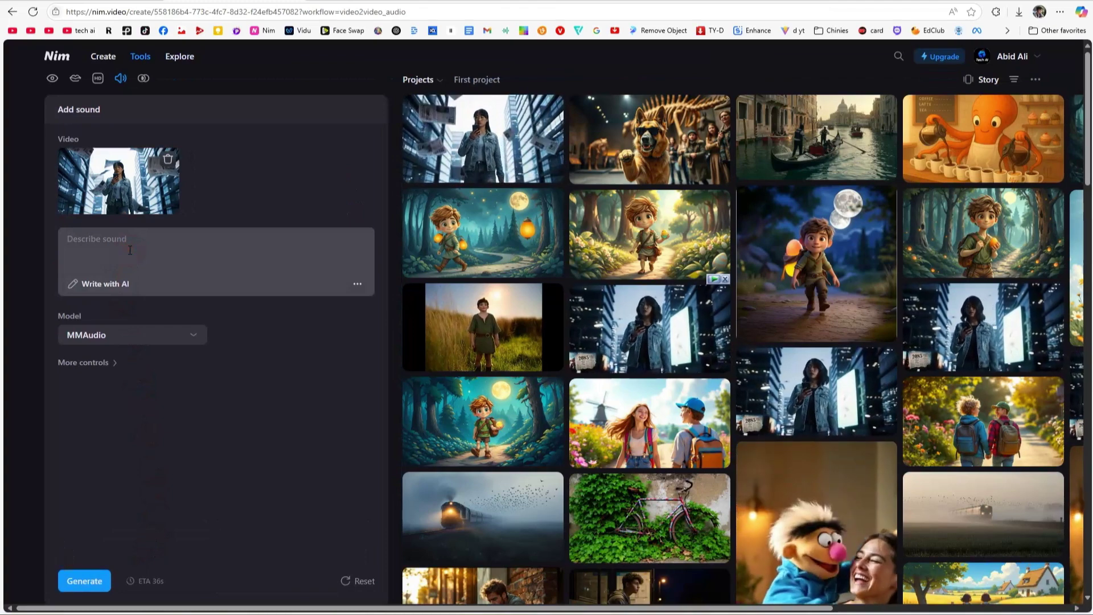
pyautogui.write('Footstep')
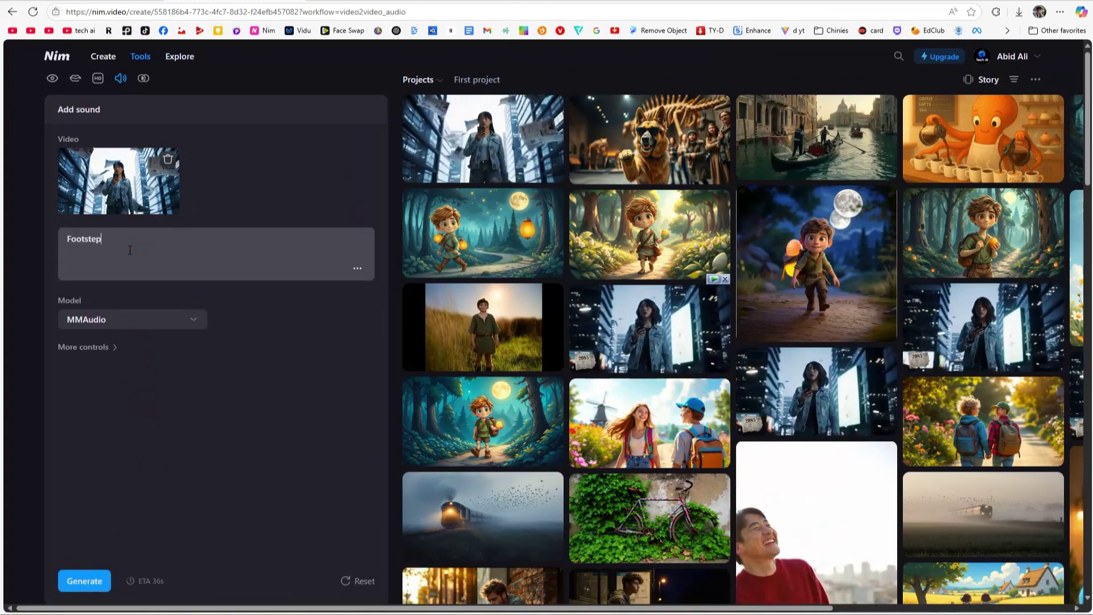
pyautogui.write('s of a women walking in a city')
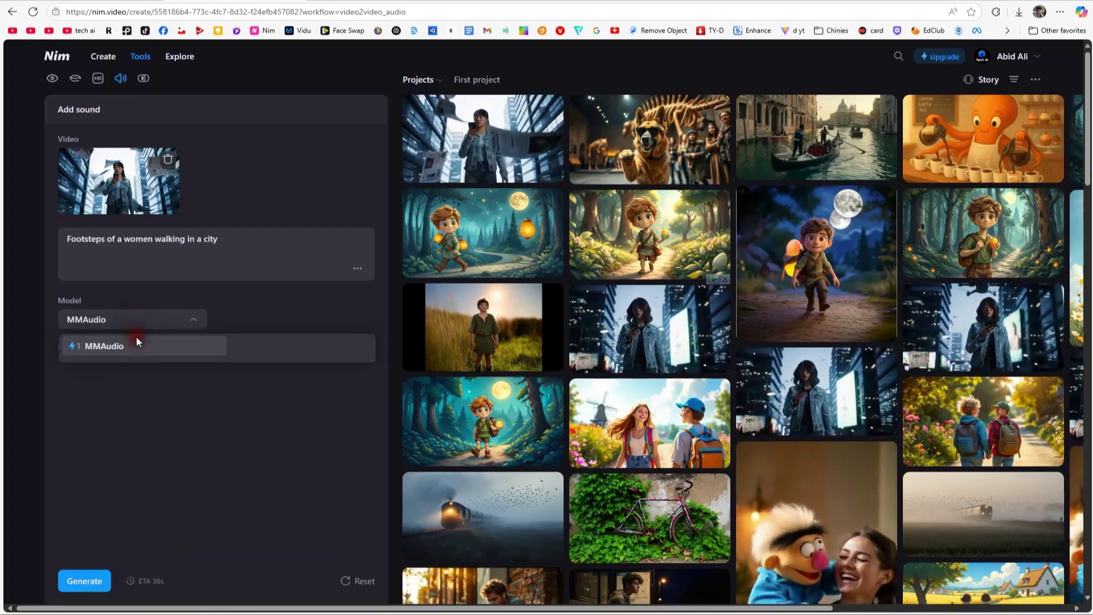
pyautogui.click(135, 345)
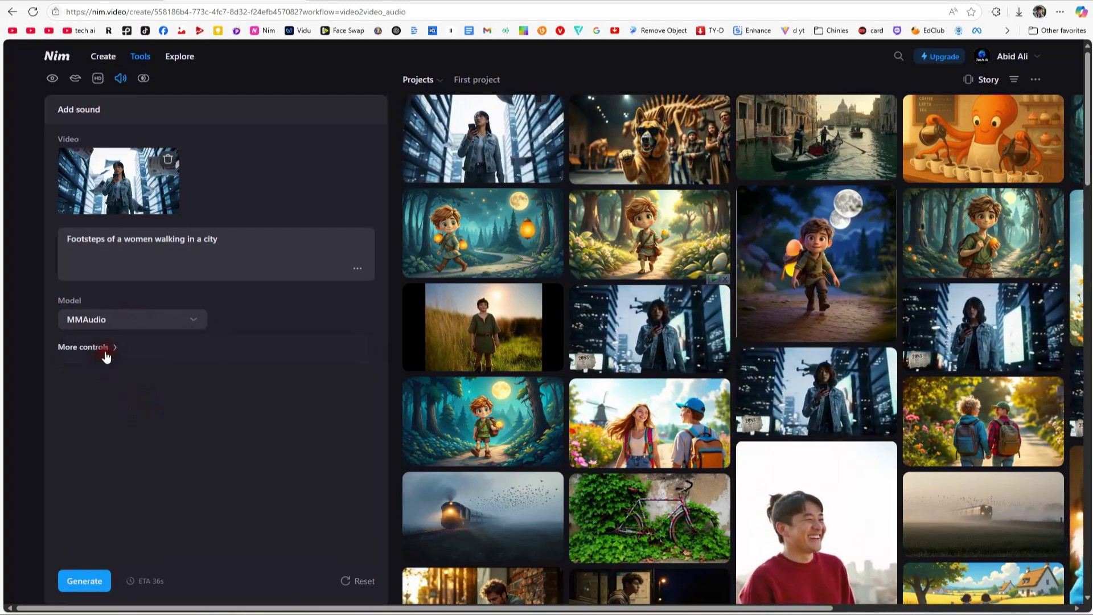
pyautogui.click(107, 347)
pyautogui.click(137, 381)
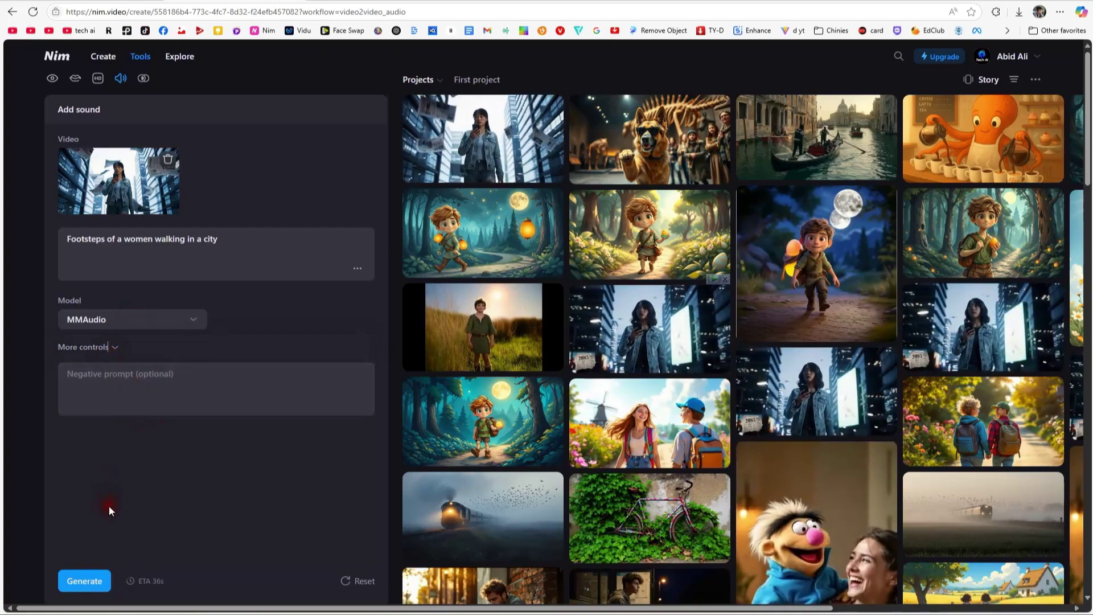
# Generate the footsteps soundtrack and open the finished video with sound
pyautogui.click(92, 582)
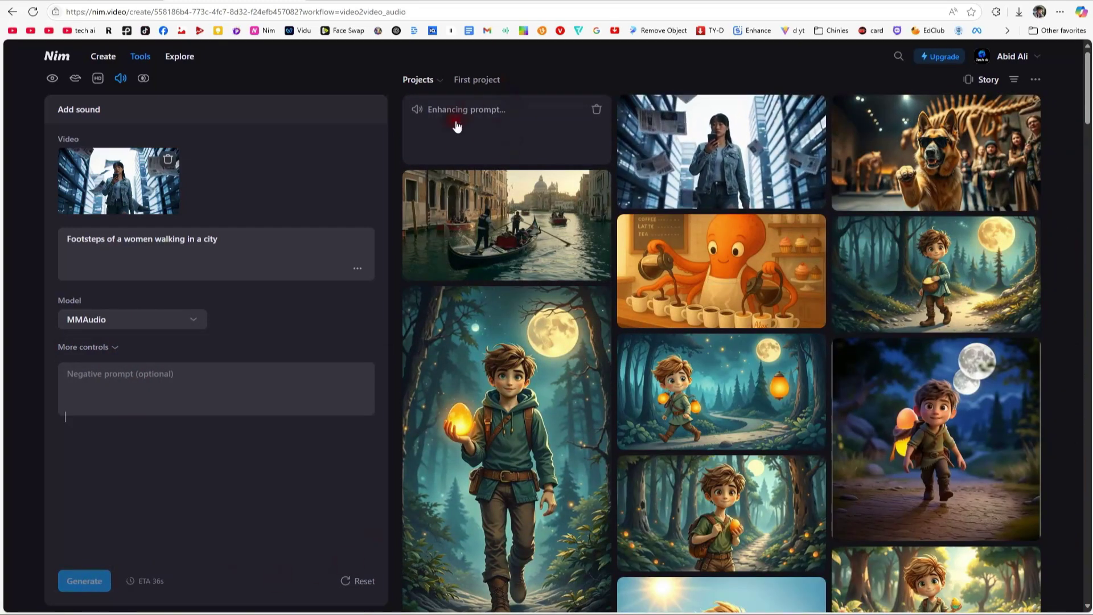
pyautogui.click(510, 150)
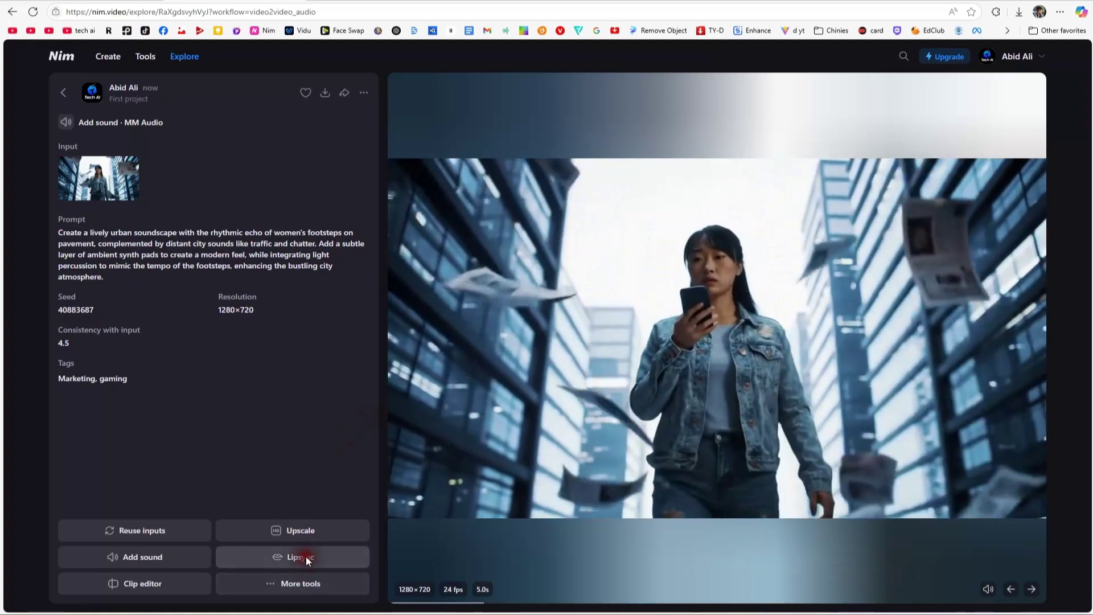
# Set up a lip sync with the thumbs-up line as text-to-speech in the Sarah voice
pyautogui.click(296, 559)
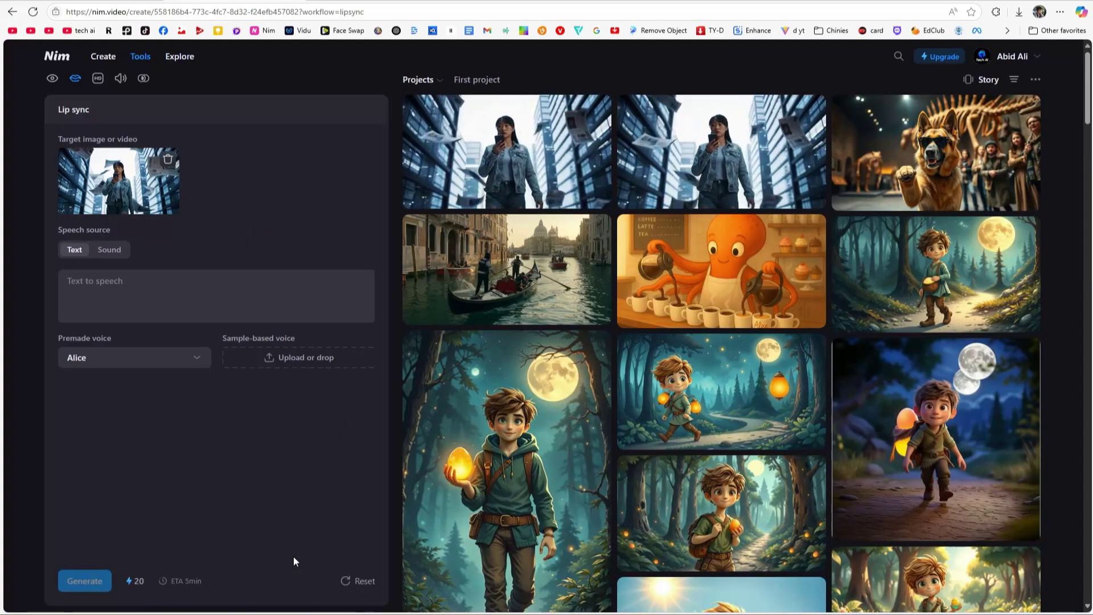
pyautogui.click(108, 299)
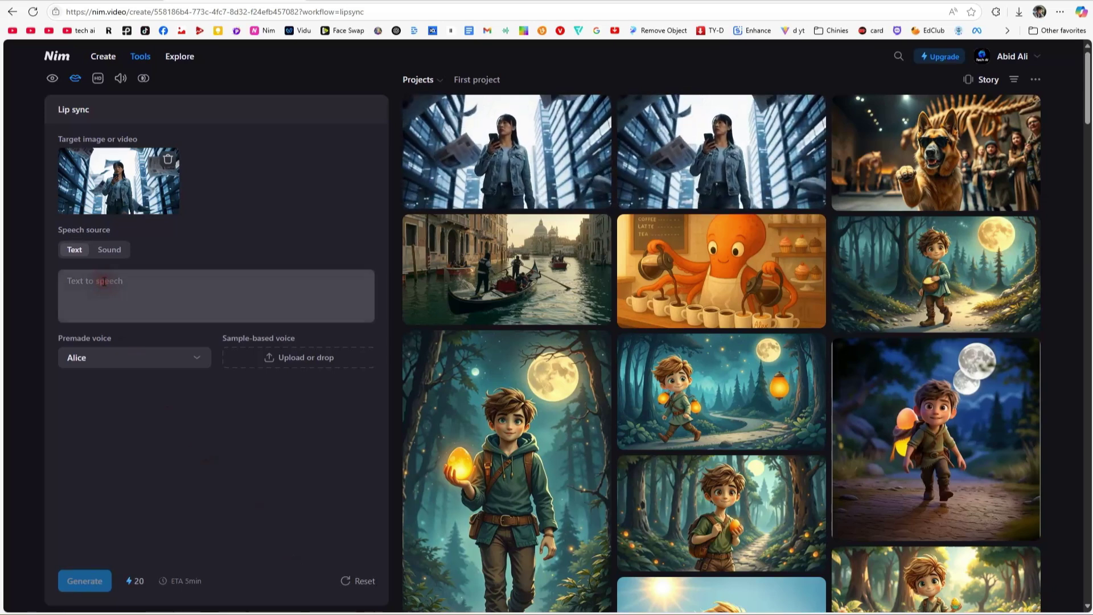
pyautogui.click(109, 251)
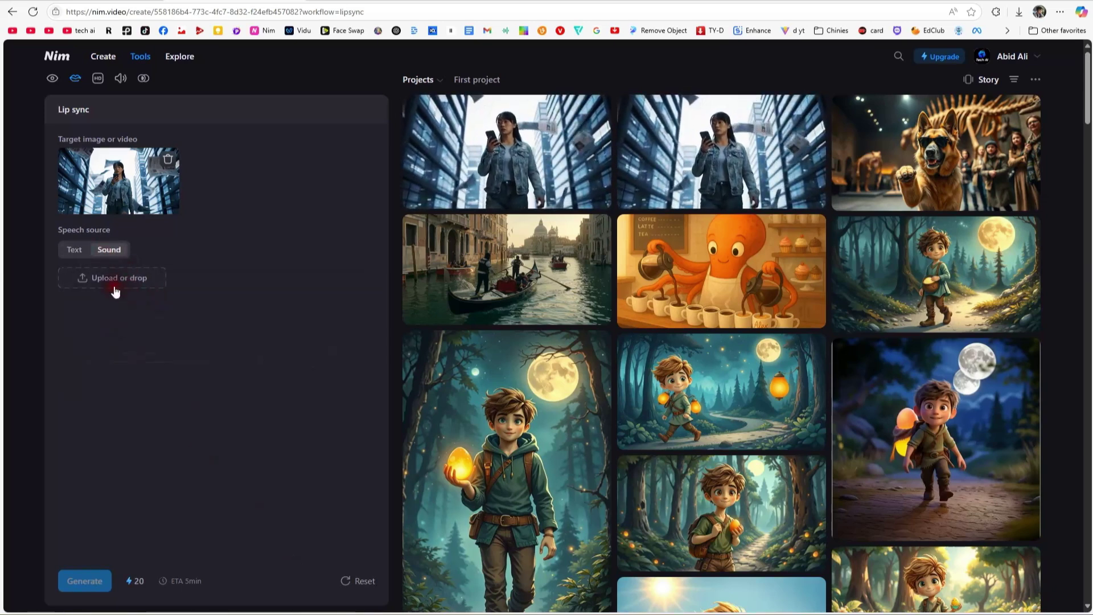
pyautogui.click(76, 248)
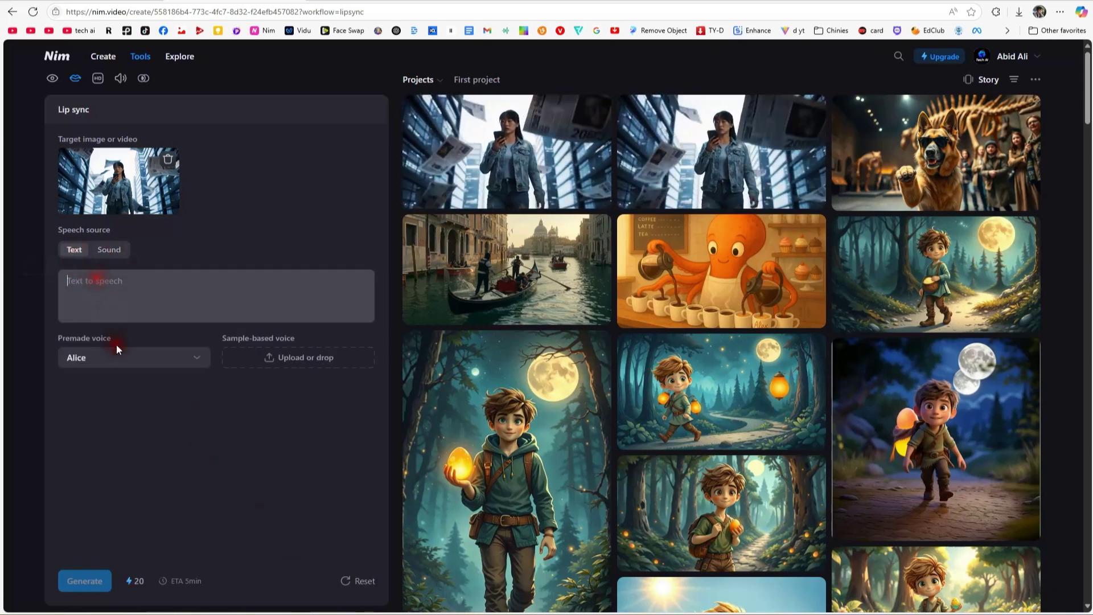
pyautogui.write('IF you ')
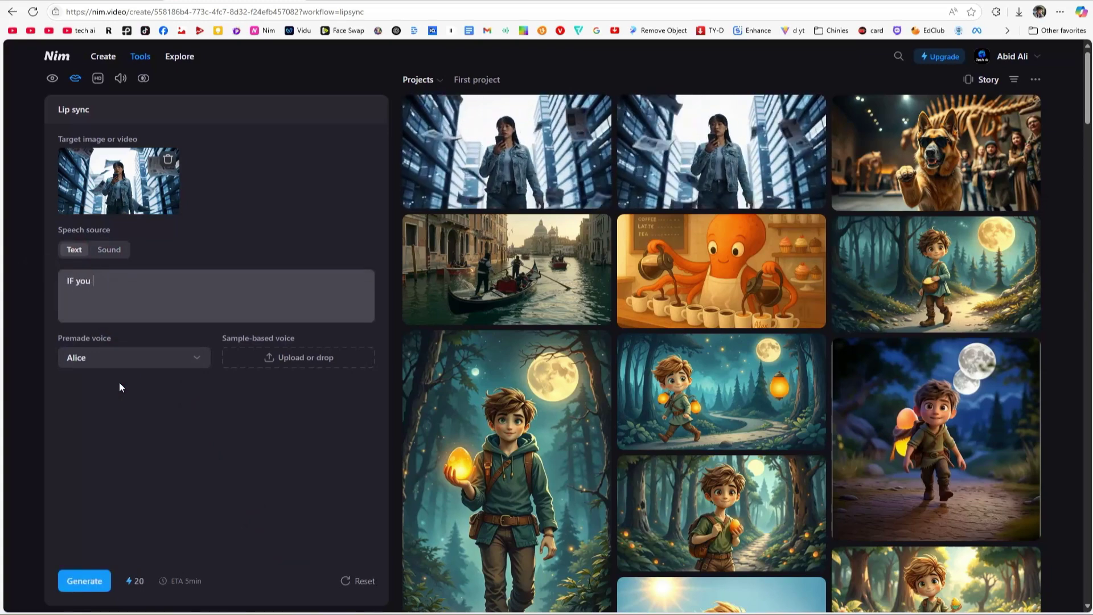
pyautogui.write('like this video, Please give it a thumbs up.')
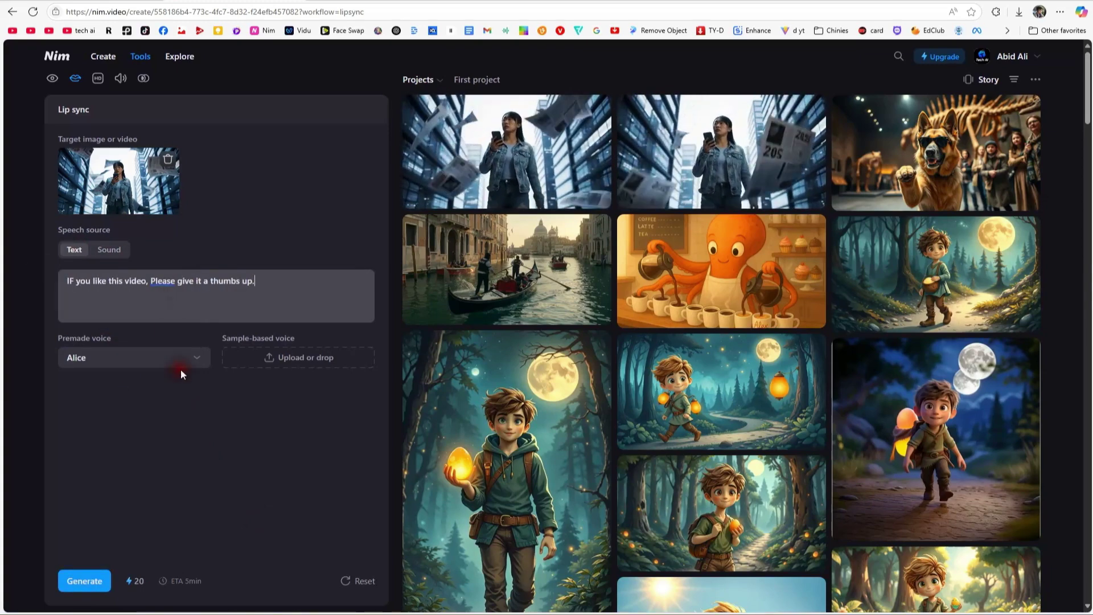
pyautogui.click(189, 361)
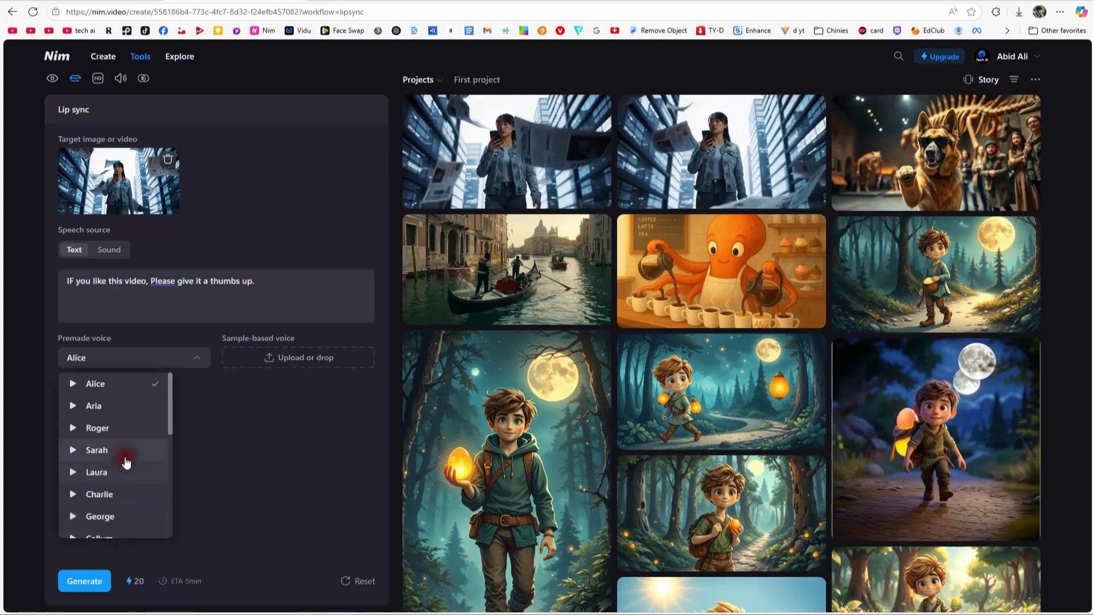
# Generate the lip-synced clip, view it, and return to the creation page
pyautogui.click(95, 584)
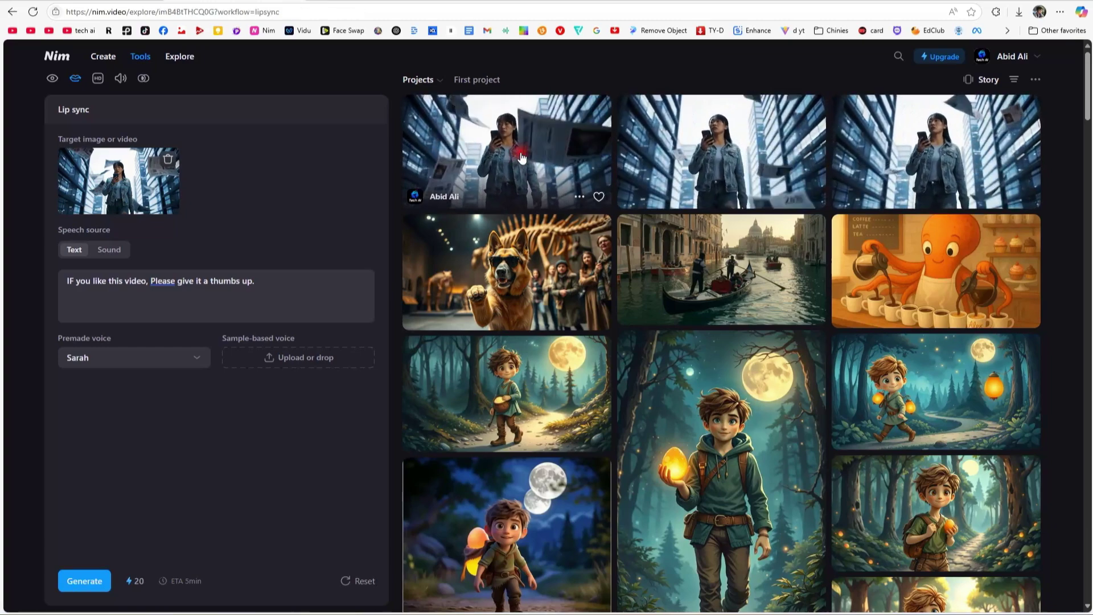
pyautogui.click(522, 158)
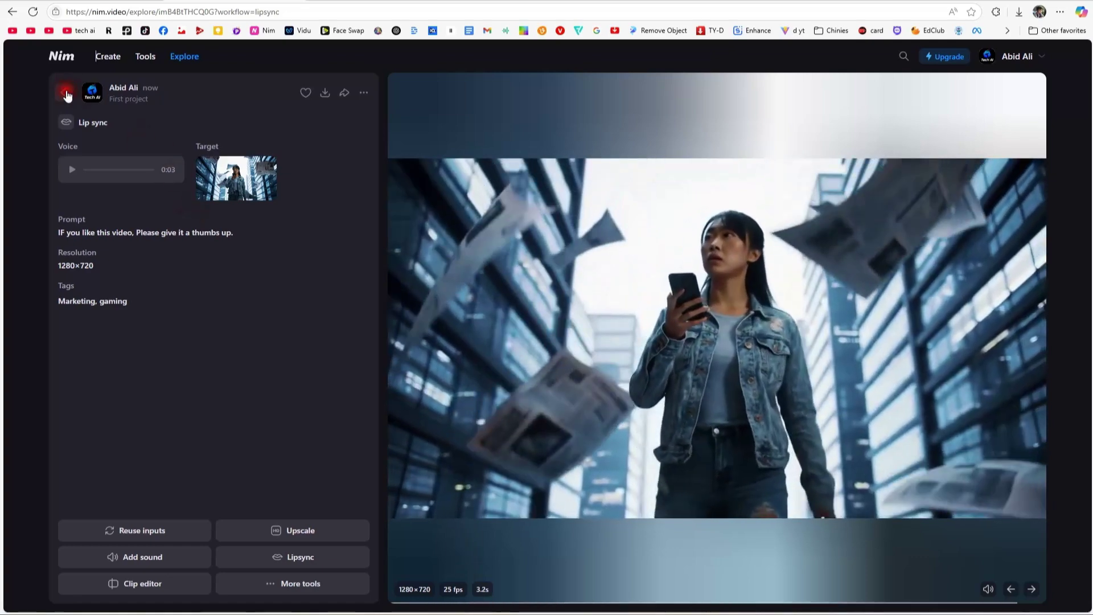
pyautogui.click(64, 92)
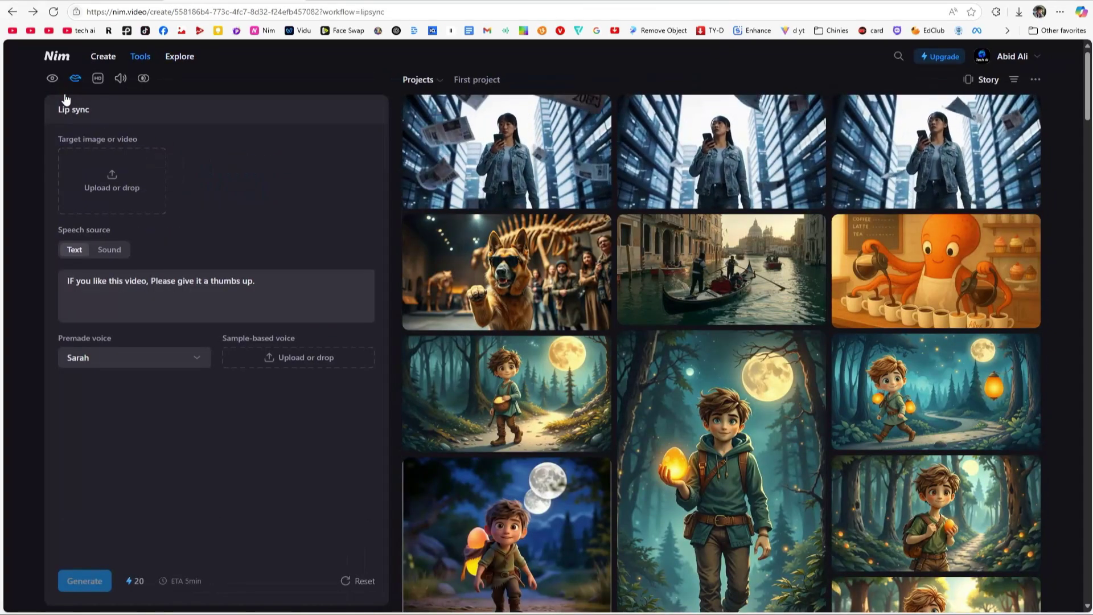
# Replace the prompt with the rainy Karachi hooded-man scene and generate it with Kling Standard
pyautogui.click(103, 57)
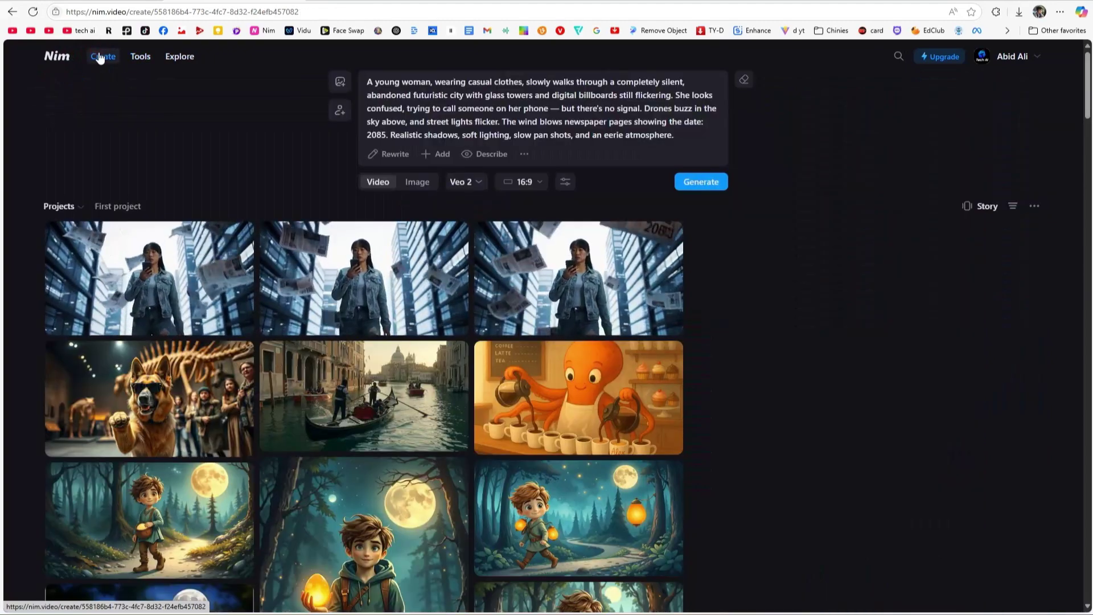
pyautogui.tripleClick(651, 121)
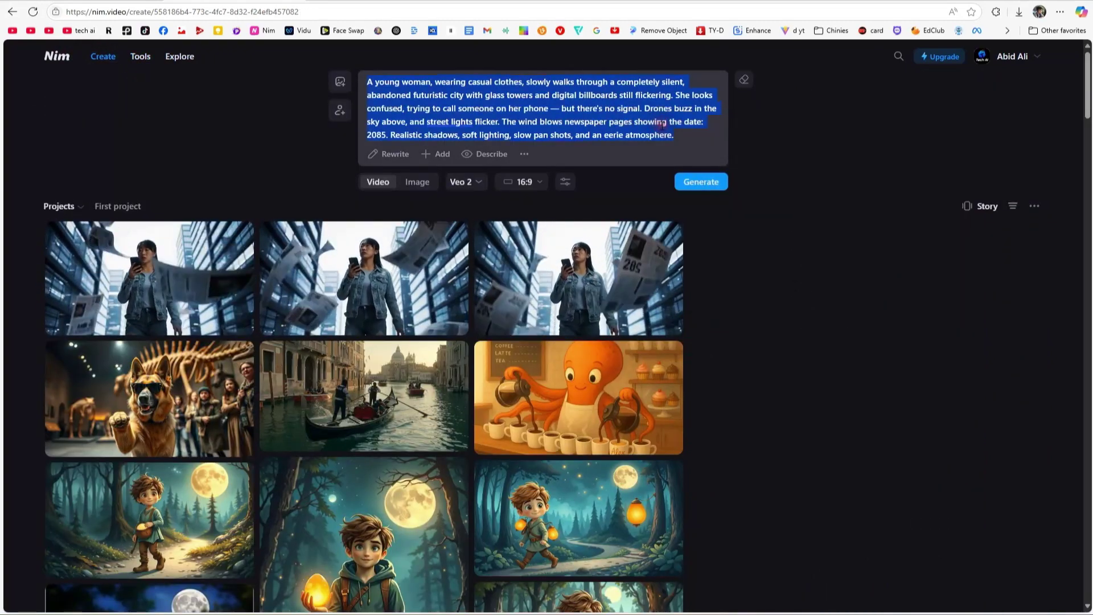
pyautogui.write("A man in a gray hoodie strides through Karachi's narrow, rain-soaked streets at night, the glimmer of streetlights dancing on the slick pavement. Rickshaws whirr past, steam wafting from nearby chai stalls, while neon signs flicker above small shops, painting the scene in vivid hues. He pauses at a stall, orders chai, and gazes introspectively at the rainfall, enveloped by the soothing sound of rain, distant azaan, and the hum of motorbikes.")
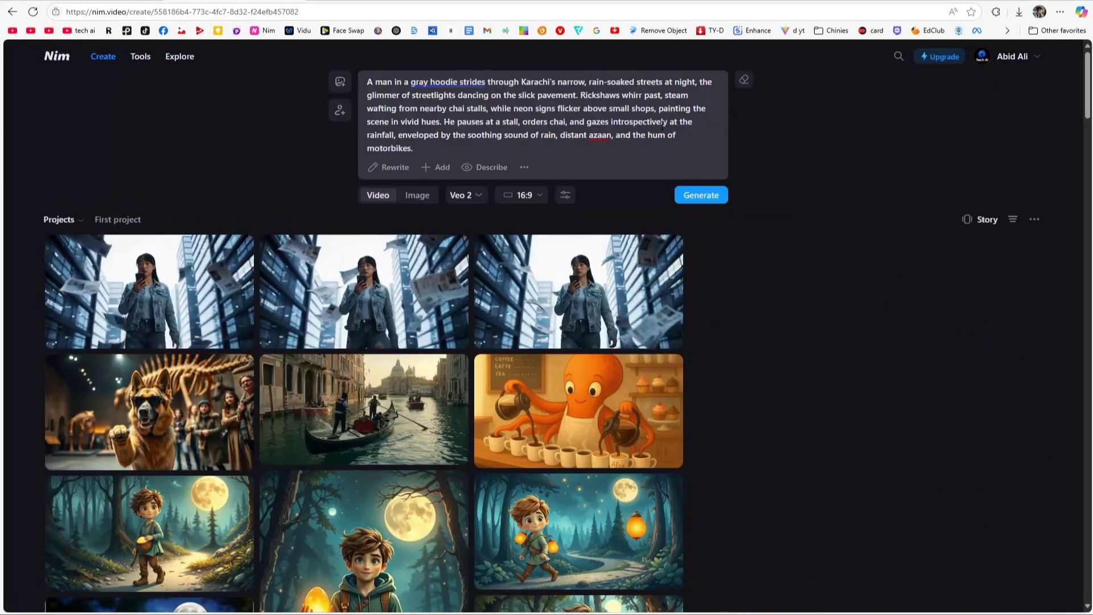
pyautogui.click(475, 199)
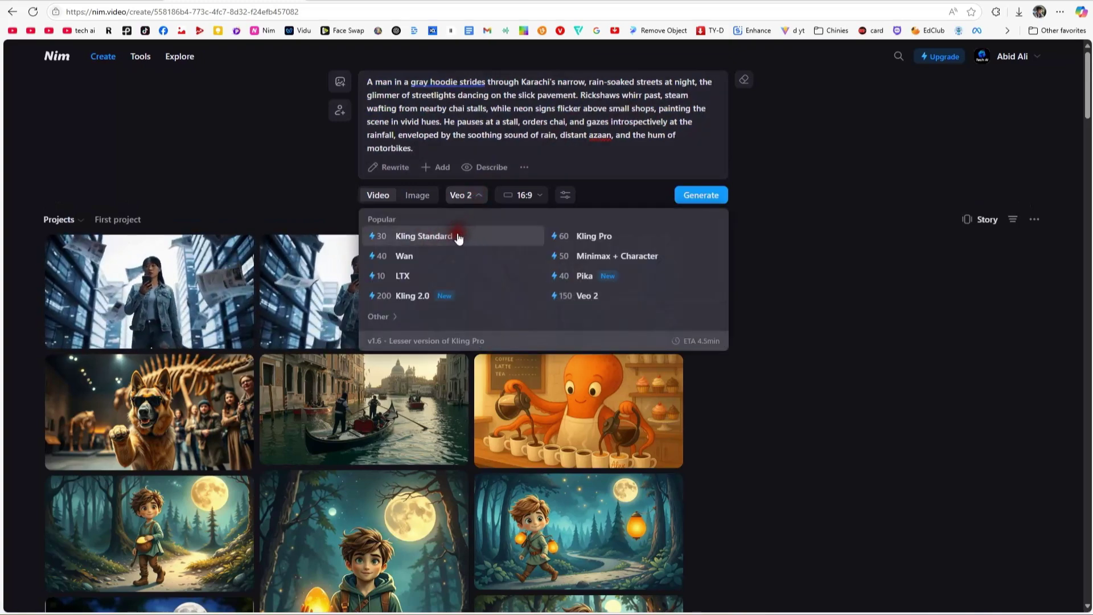
pyautogui.click(438, 238)
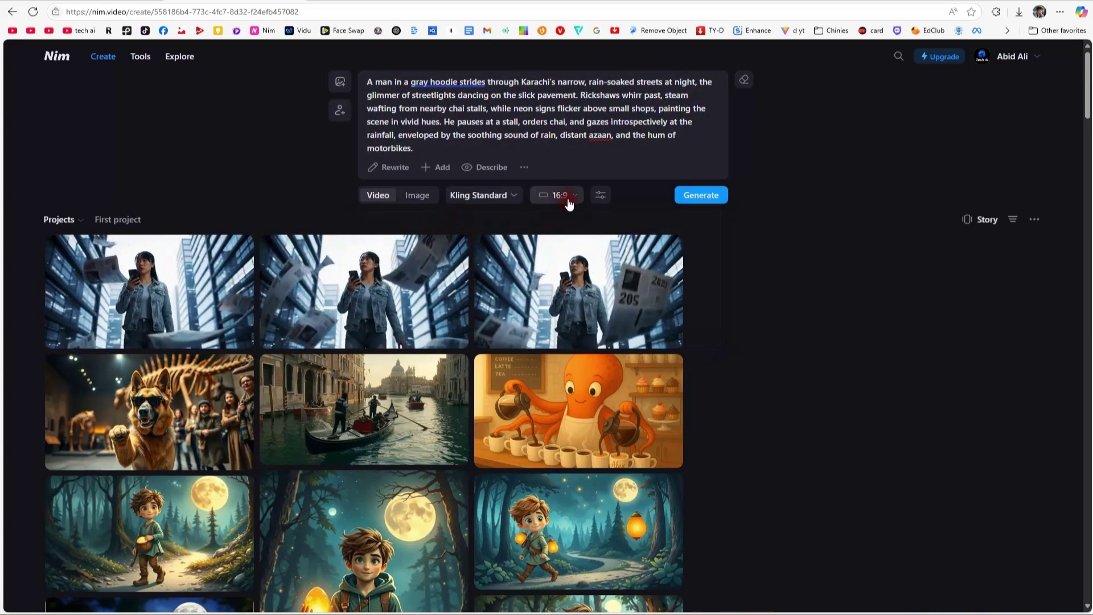
pyautogui.click(700, 195)
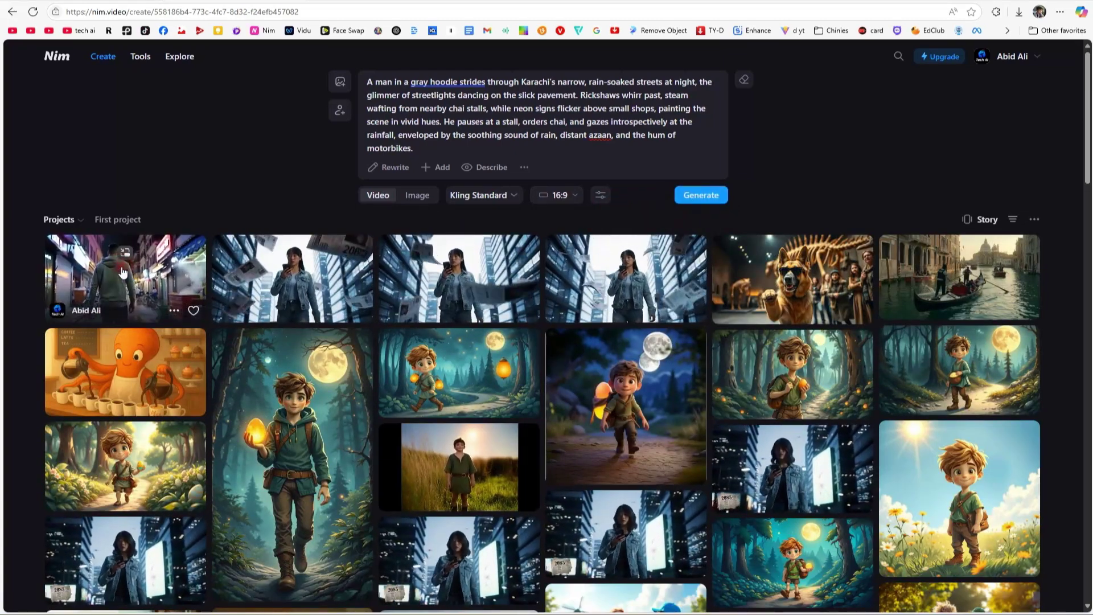
pyautogui.click(122, 272)
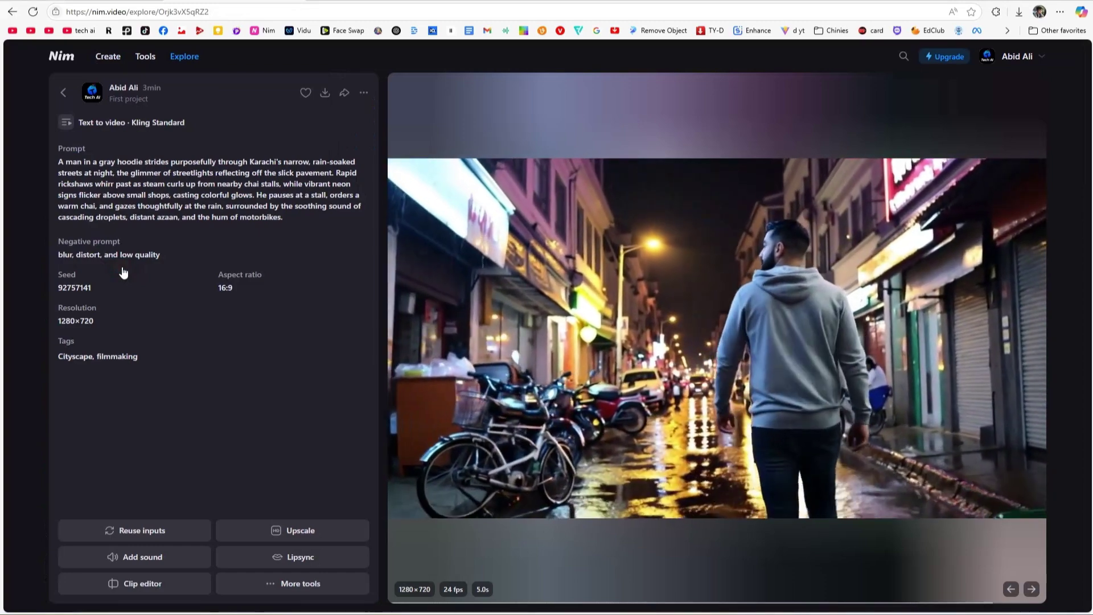
# Switch to images and generate the rooftop sparkler girl with Hidream at 16:9
pyautogui.click(65, 94)
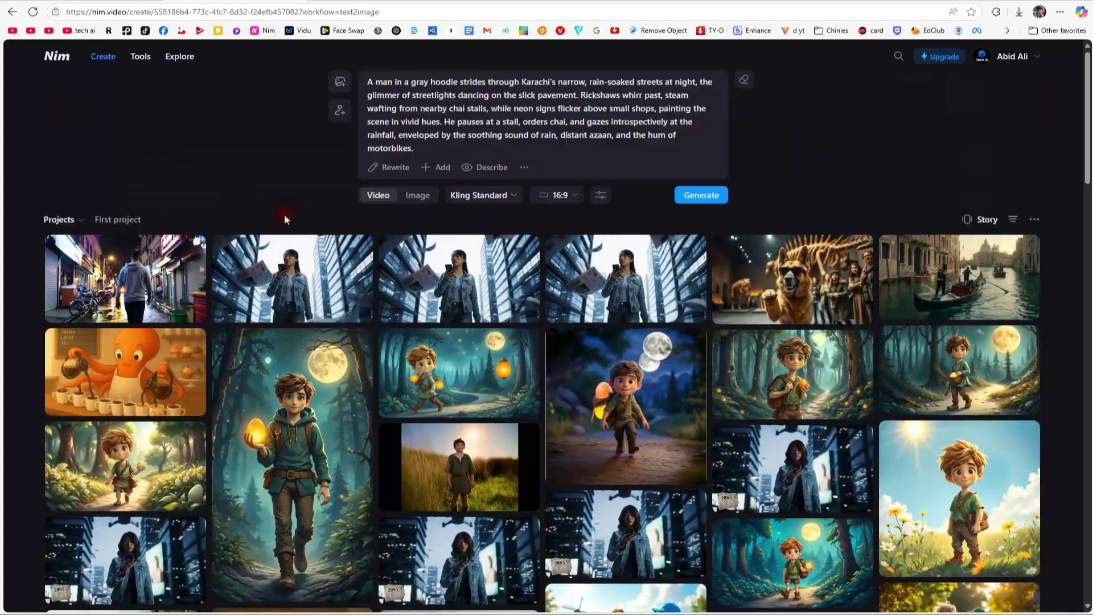
pyautogui.click(422, 198)
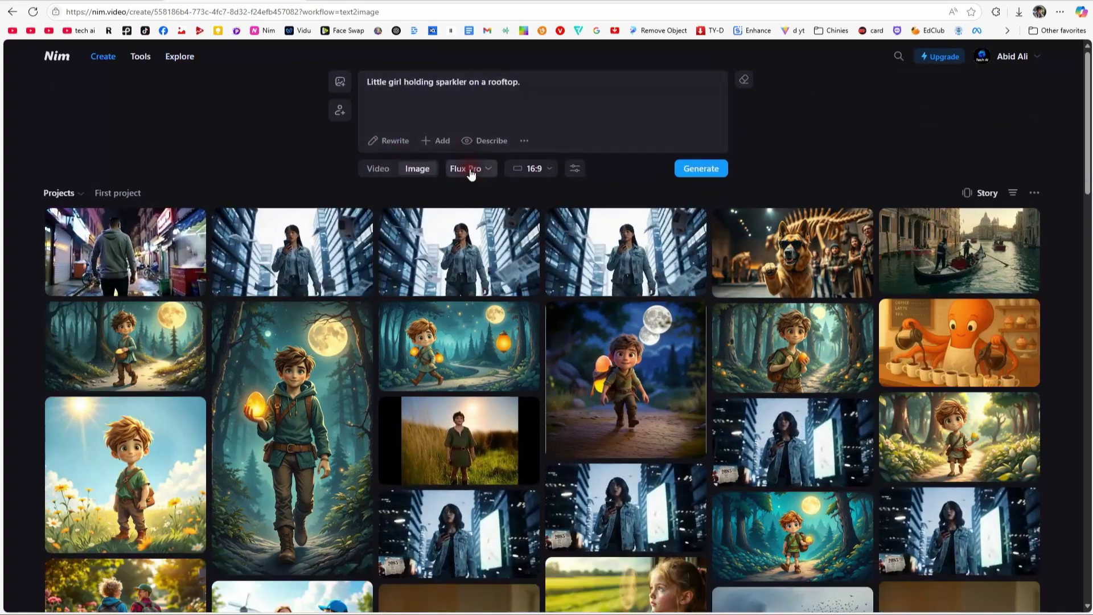
pyautogui.click(471, 168)
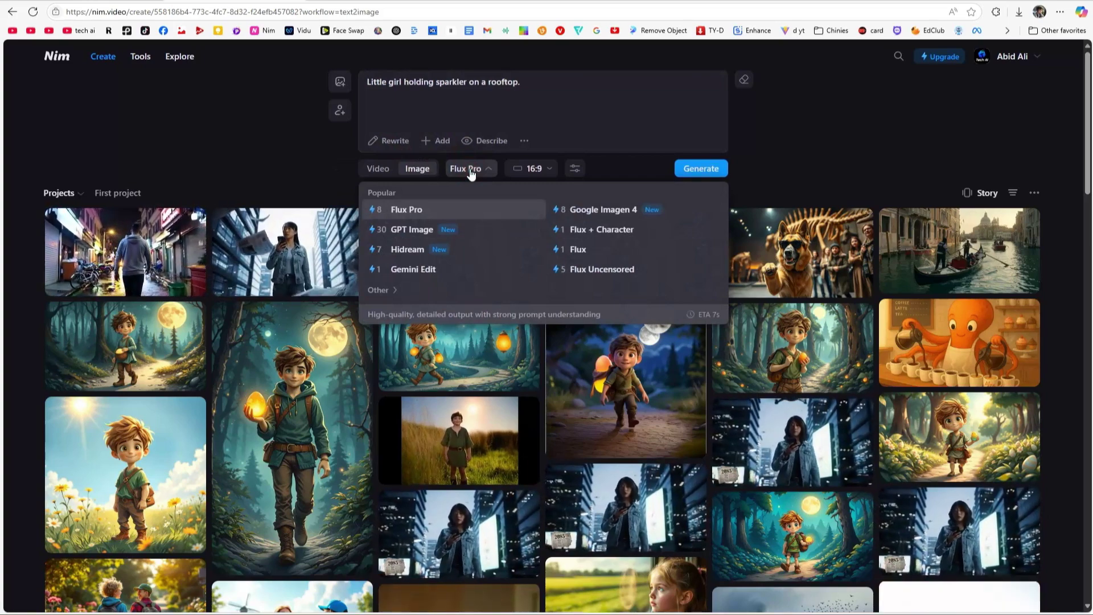
pyautogui.click(418, 251)
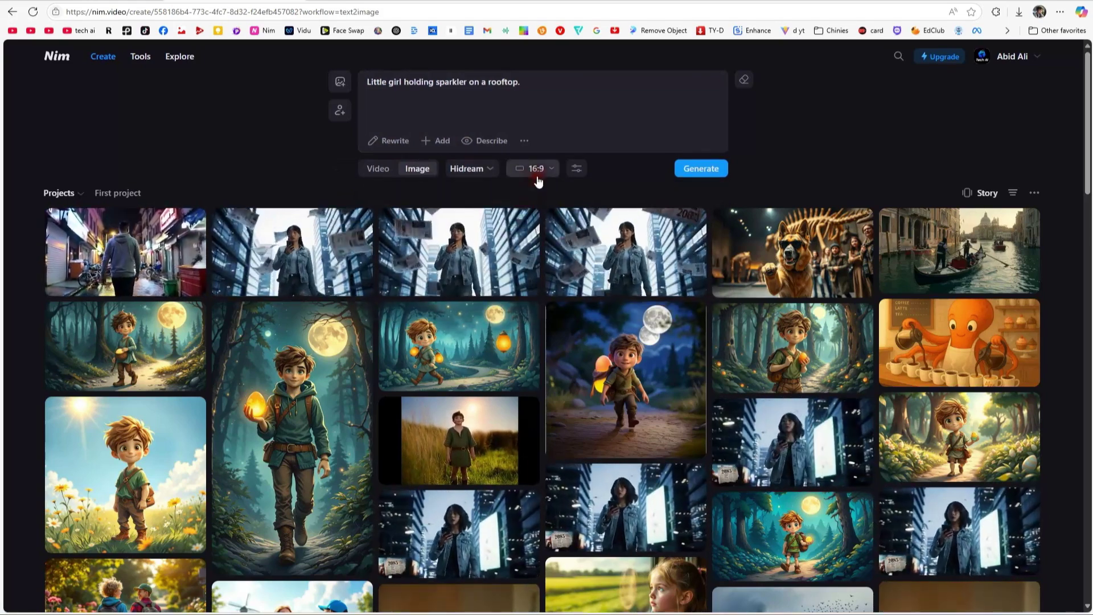
pyautogui.click(536, 169)
pyautogui.click(538, 173)
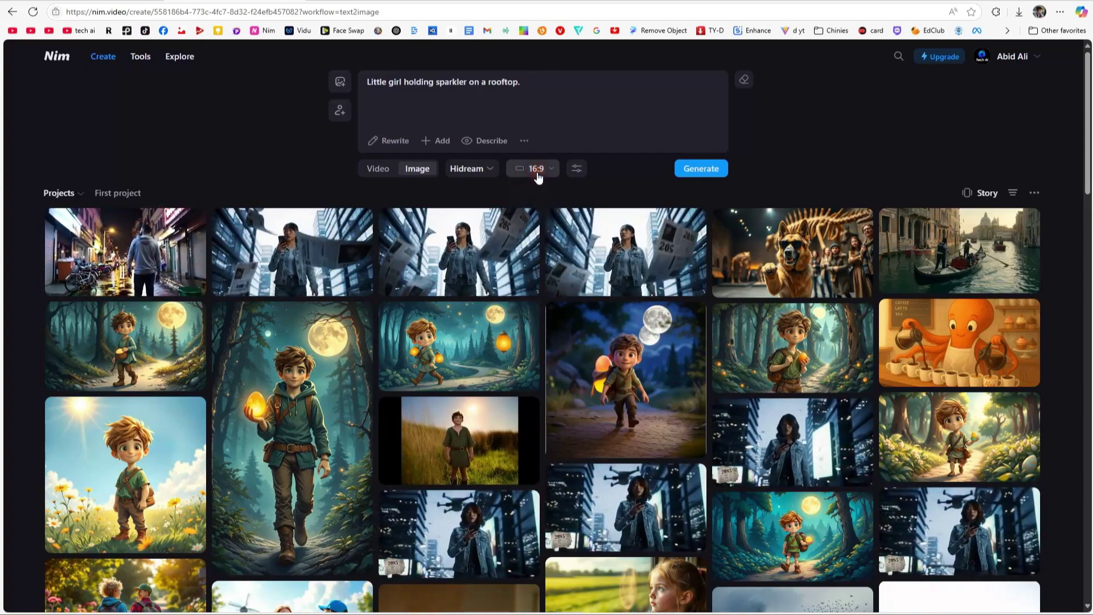
pyautogui.click(694, 174)
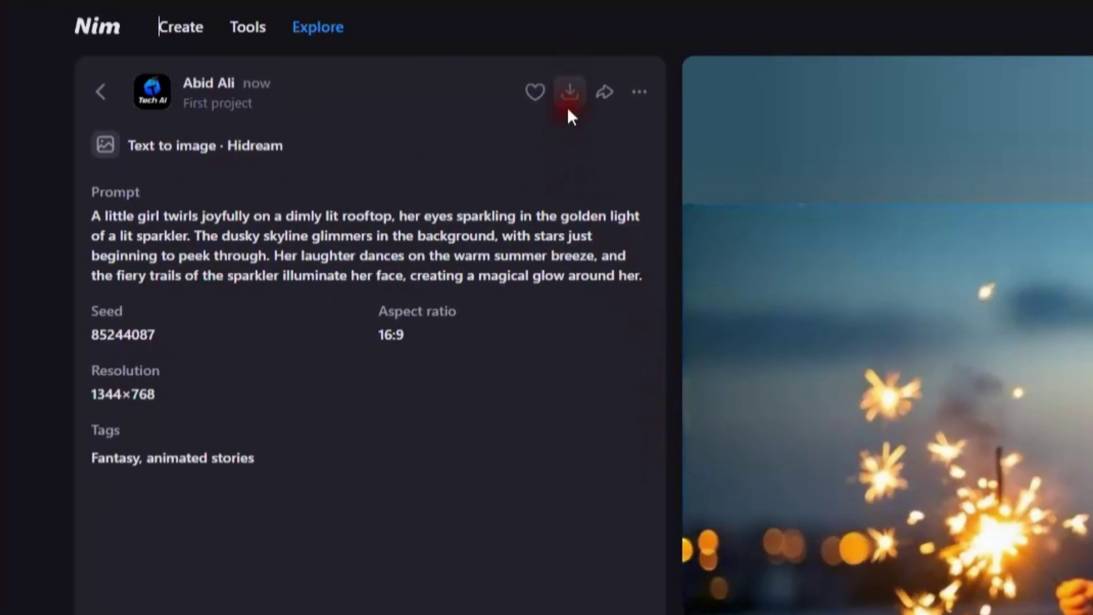
pyautogui.click(102, 94)
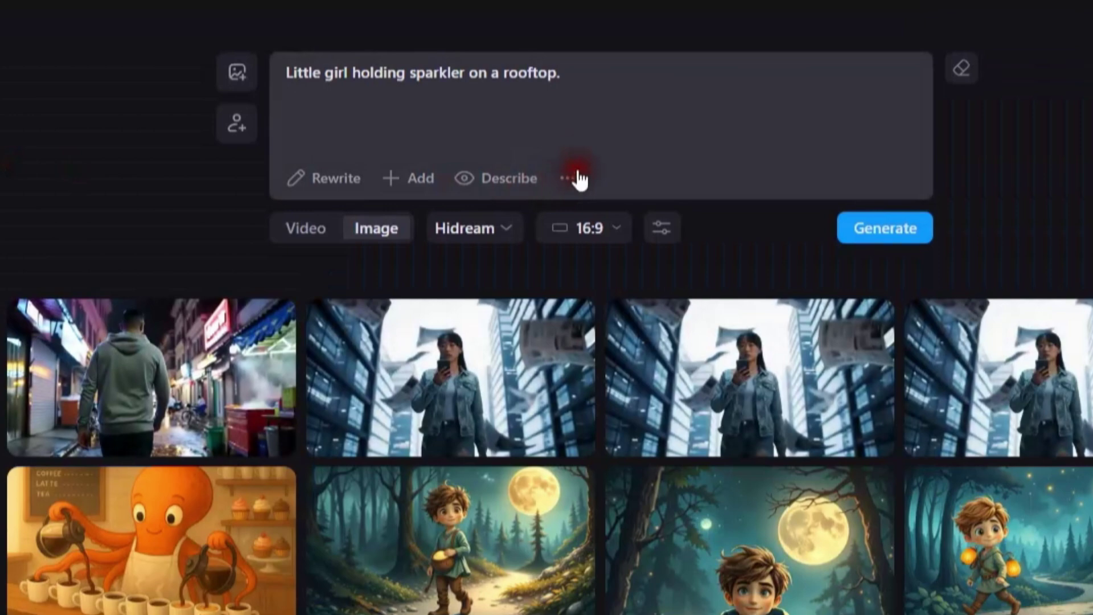
# Replace the prompt with the night bus-stop teen boy and generate it with Google Imagen 4
pyautogui.click(603, 114)
pyautogui.hotkey('ctrl', 'a')
pyautogui.write('Teen boy sitting on a bus stop bench at night under yellow light.')
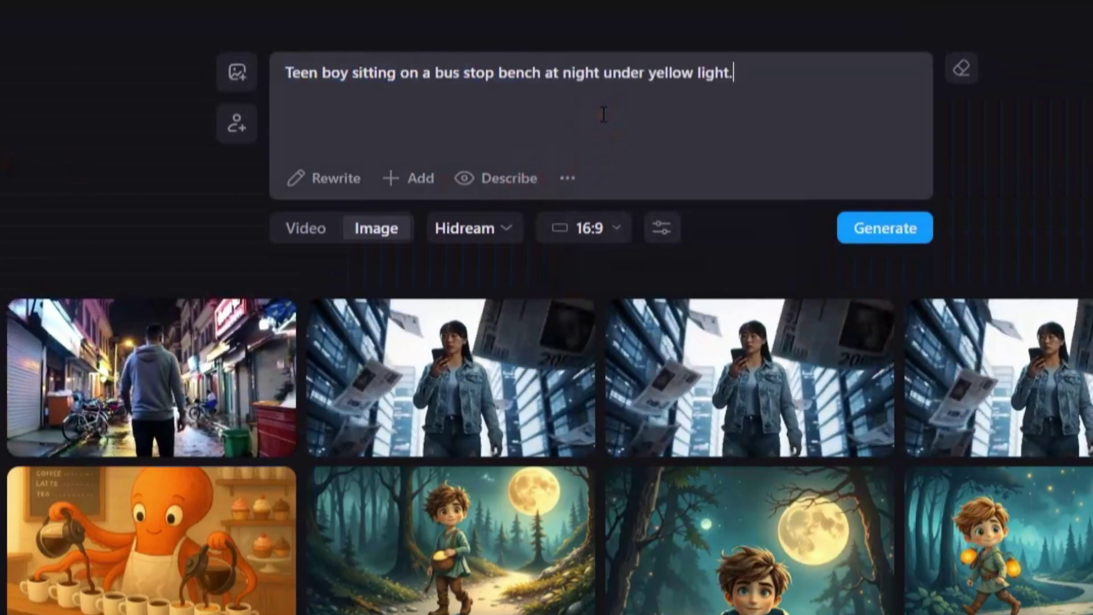
pyautogui.click(491, 228)
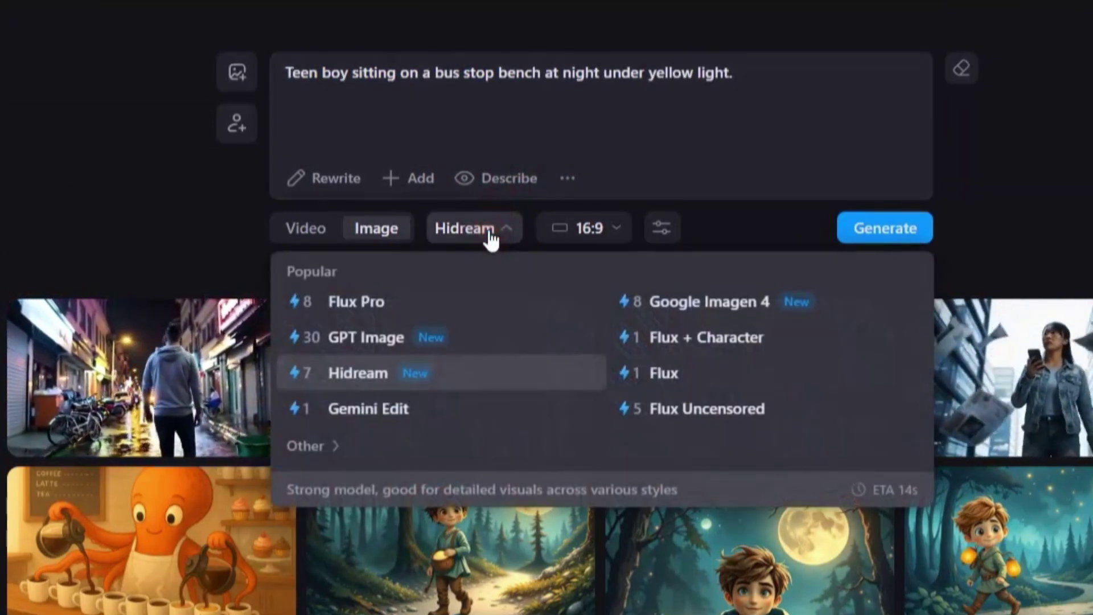
pyautogui.click(697, 301)
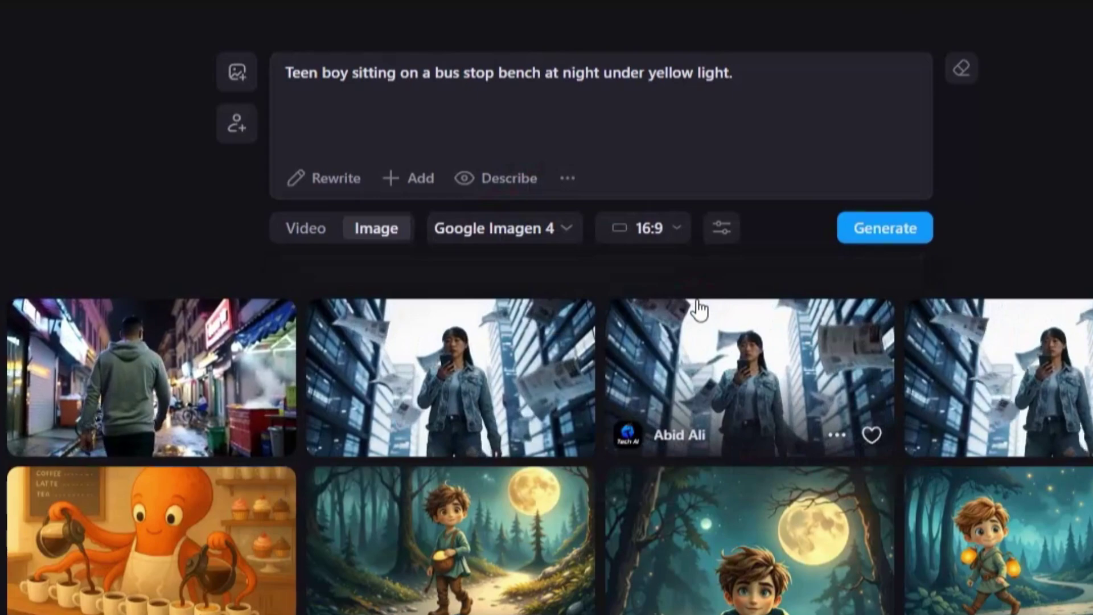
pyautogui.click(885, 229)
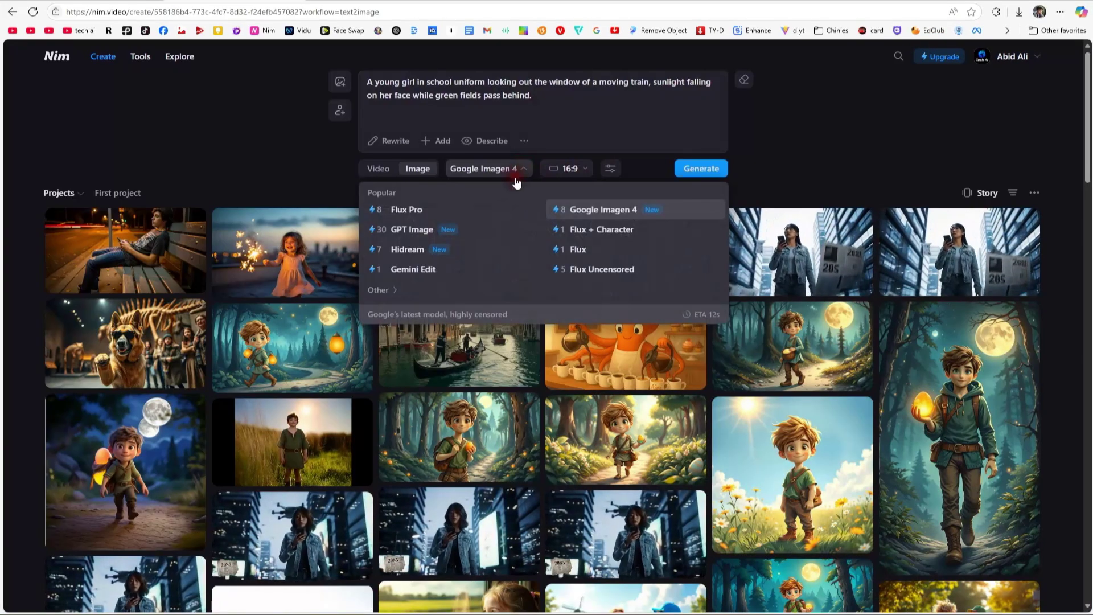
# Generate the schoolgirl-on-a-train image with Flux Pro and review the result in its details view
pyautogui.click(408, 209)
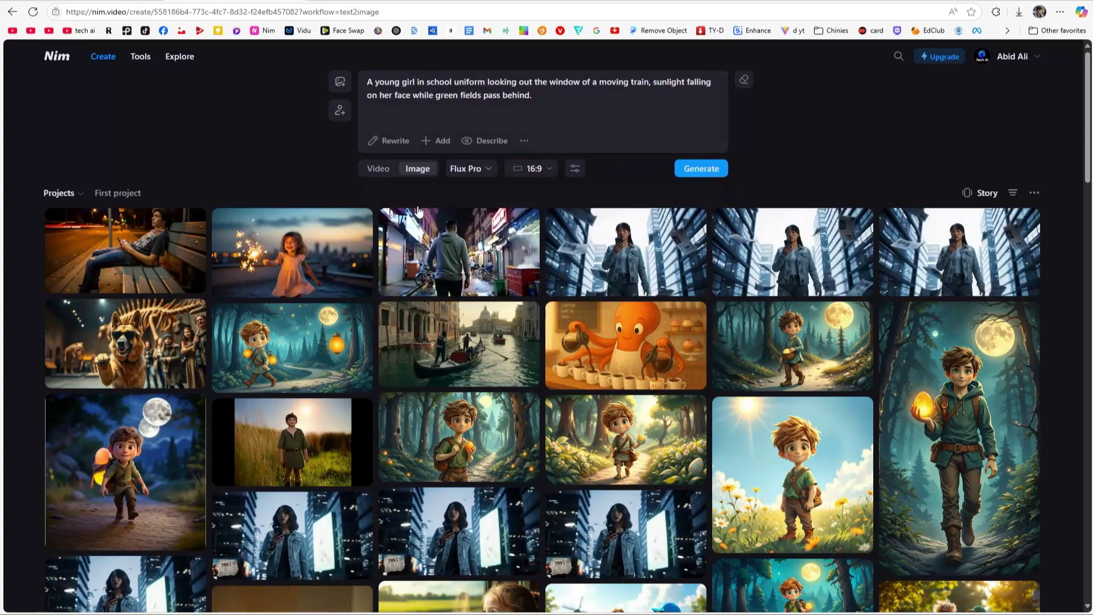
pyautogui.click(701, 169)
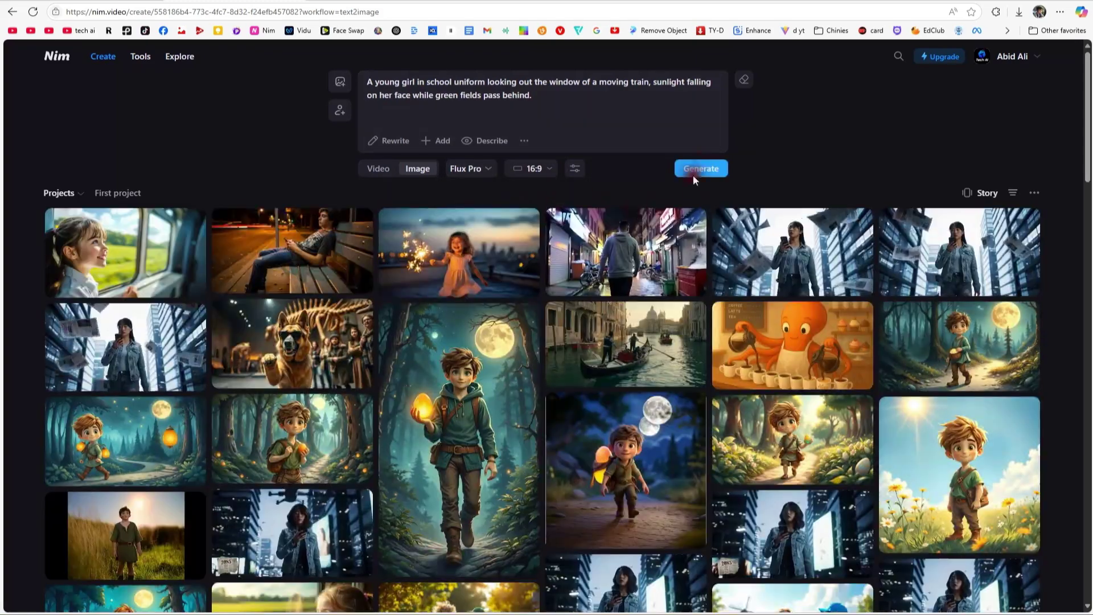
pyautogui.click(96, 263)
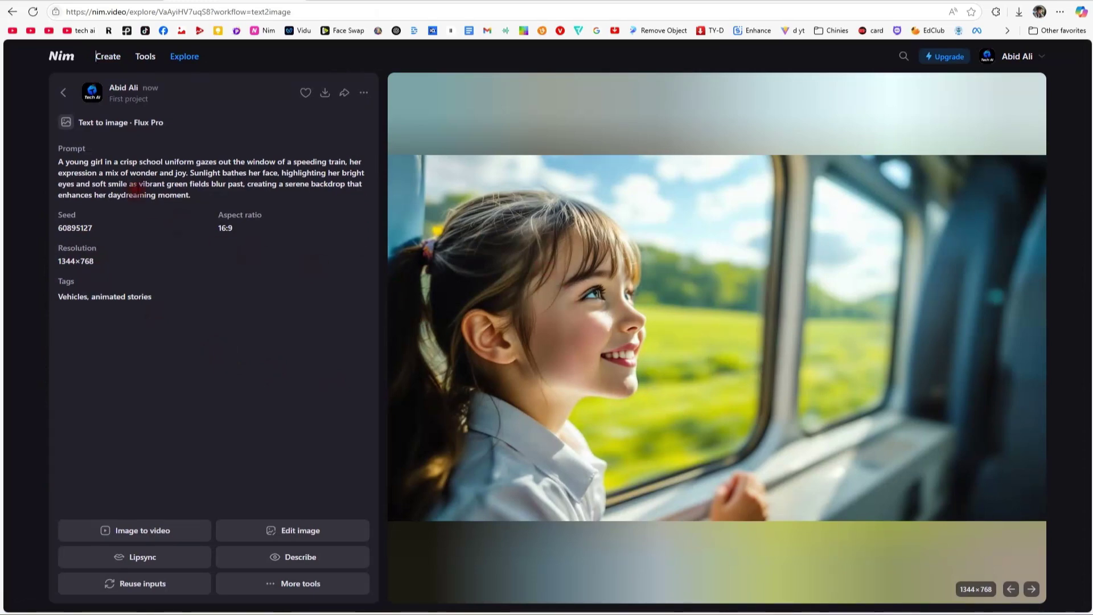
pyautogui.click(66, 94)
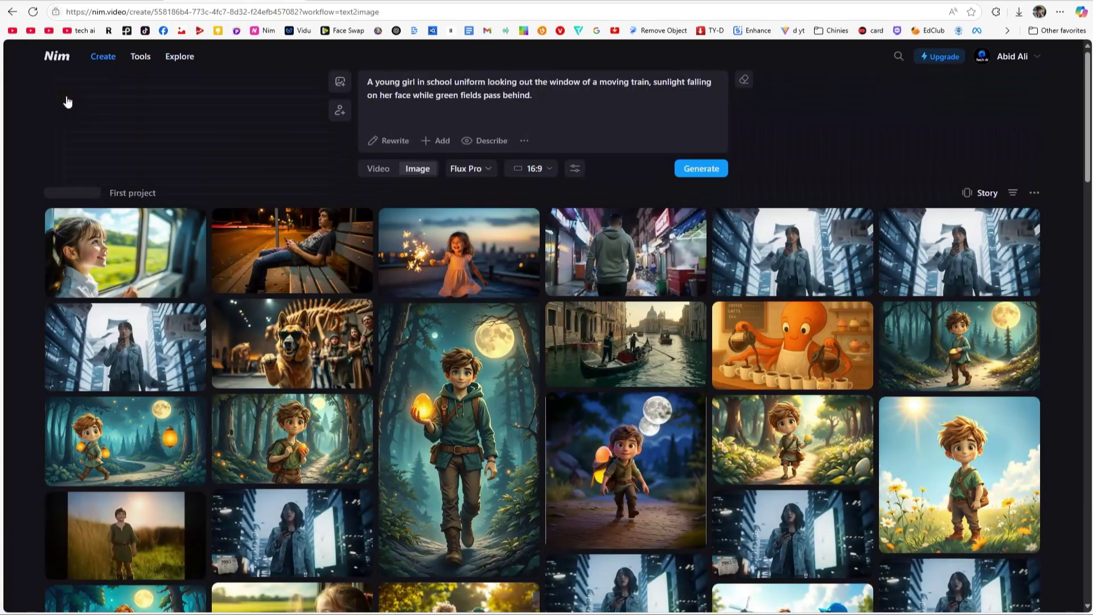
# Clear the old prompt text from the prompt box
pyautogui.click(565, 107)
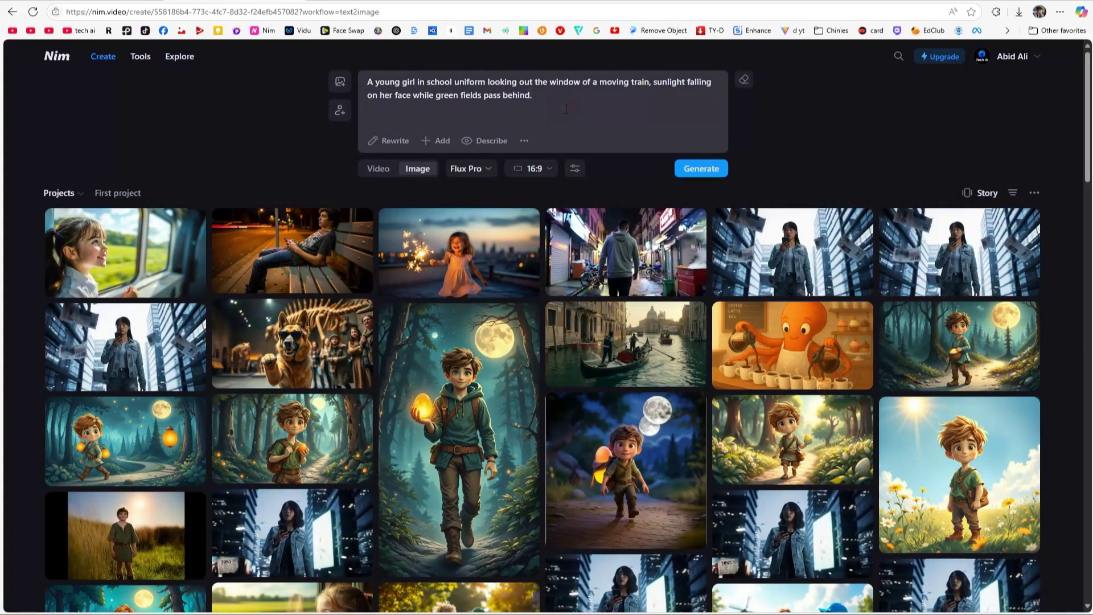
pyautogui.hotkey('ctrl', 'a')
pyautogui.press('Delete')
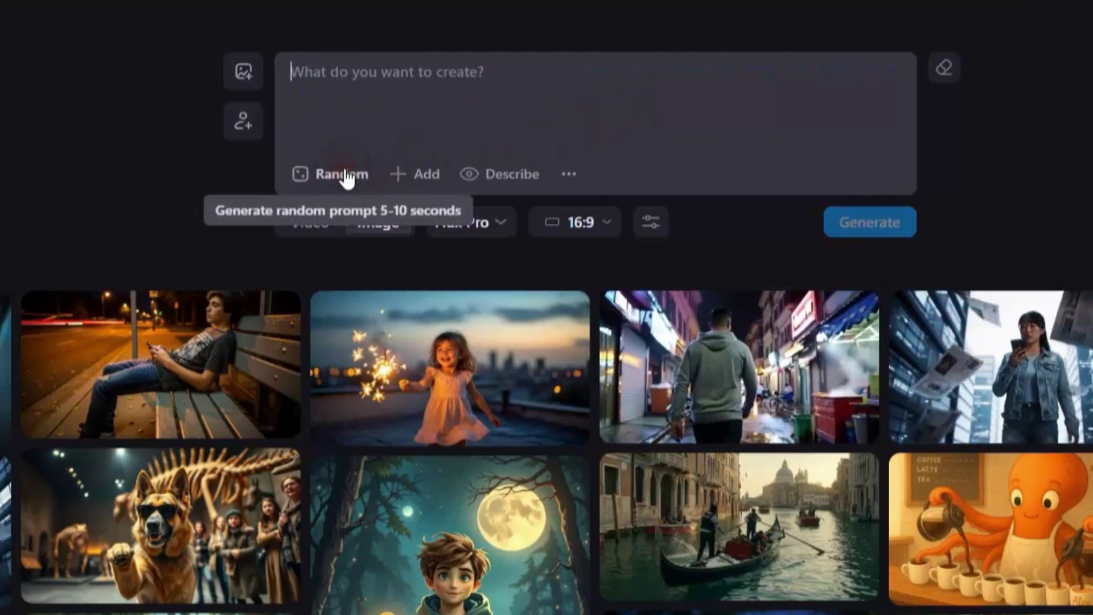
# Generate a random classroom giant-marker scene with the Flux model and view the new image's details
pyautogui.click(352, 175)
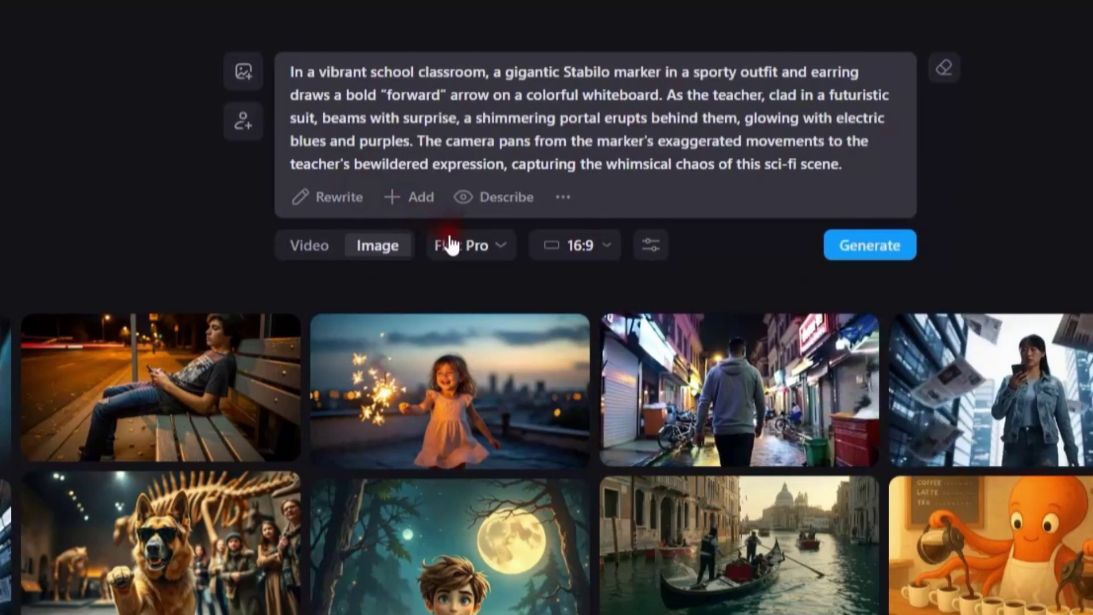
pyautogui.click(468, 245)
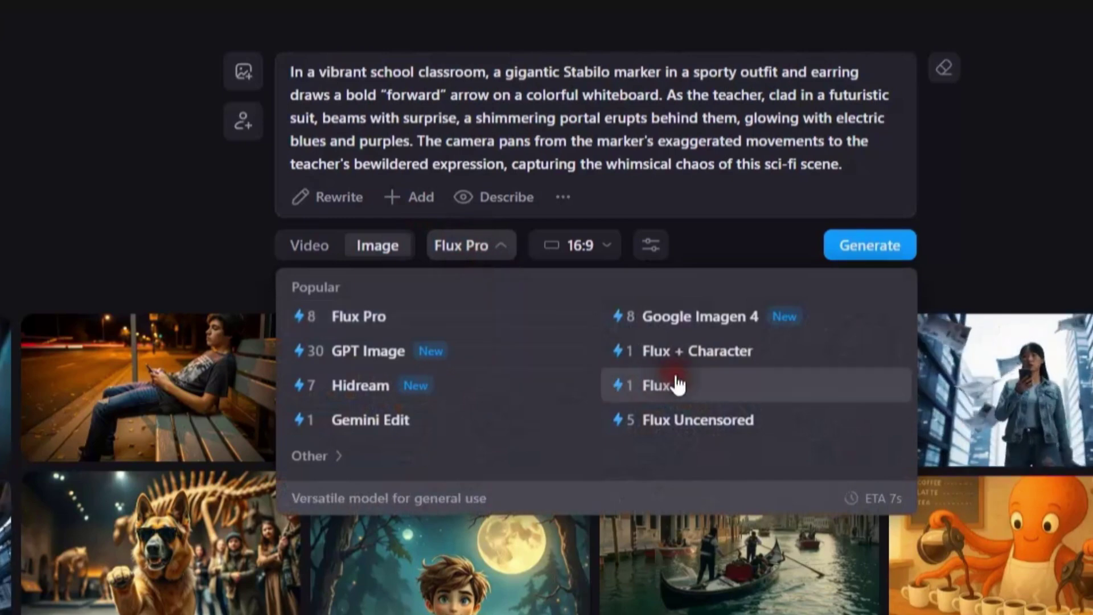
pyautogui.click(657, 385)
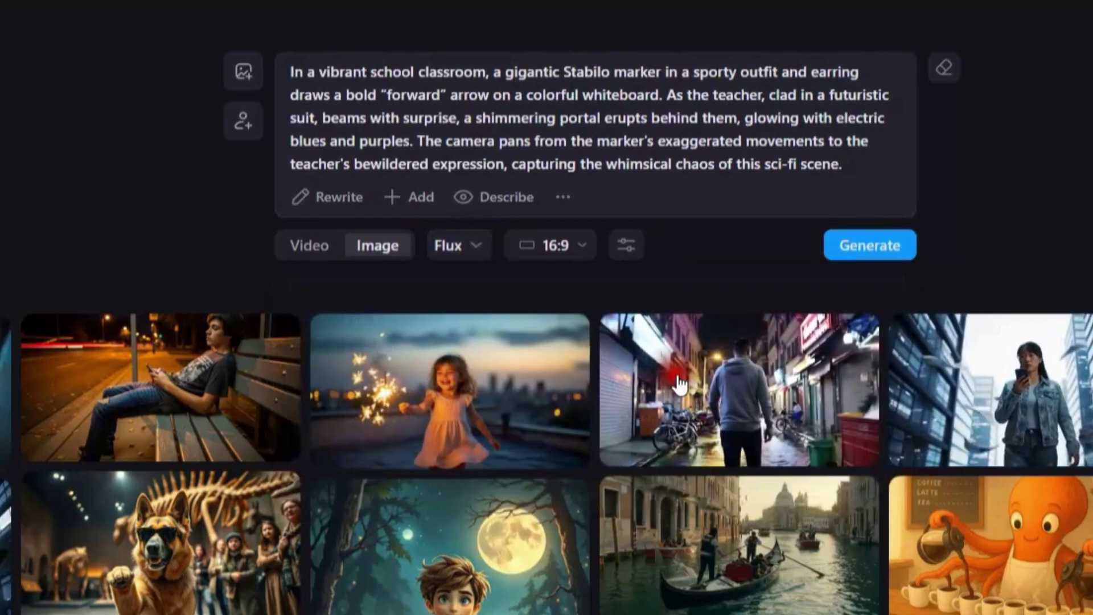
pyautogui.click(870, 245)
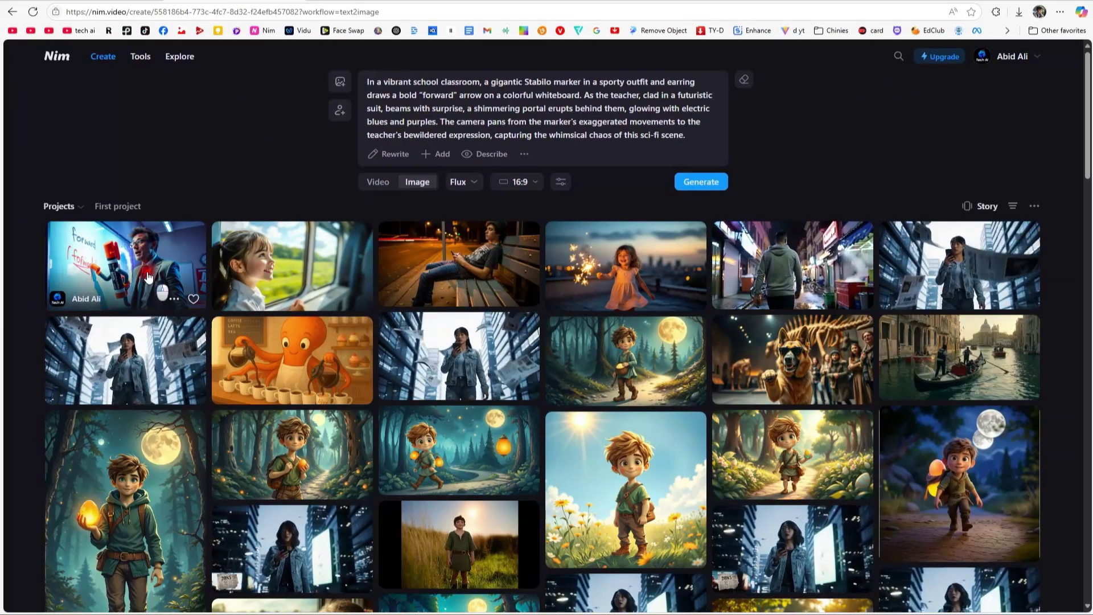
pyautogui.click(127, 266)
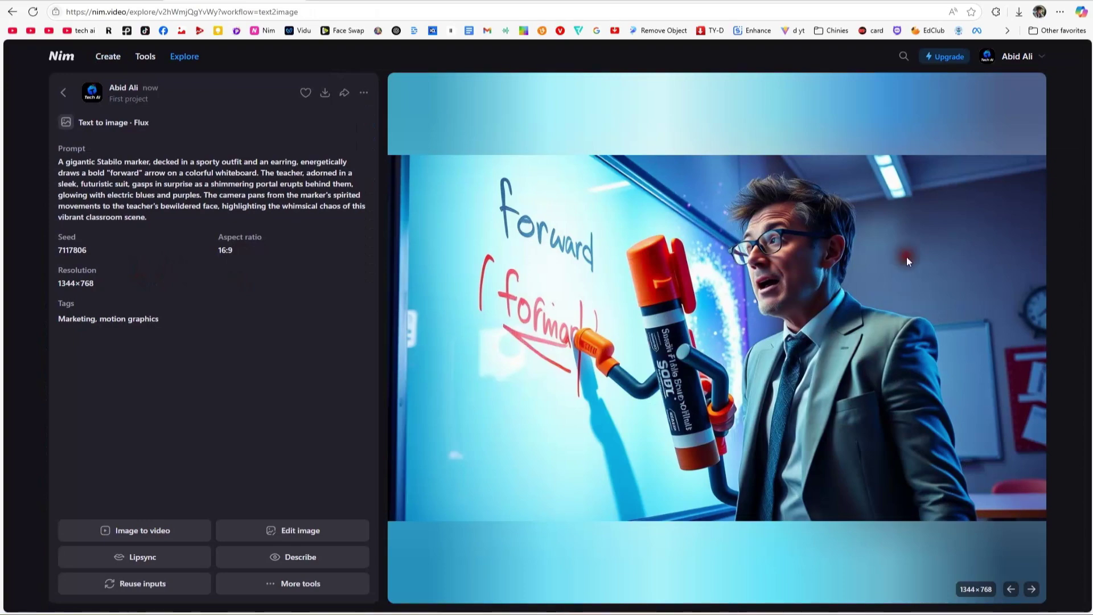
# Upload the boy-on-dragon picture as the starting image and paste the dragon-flight motion prompt
pyautogui.click(64, 94)
pyautogui.click(265, 59)
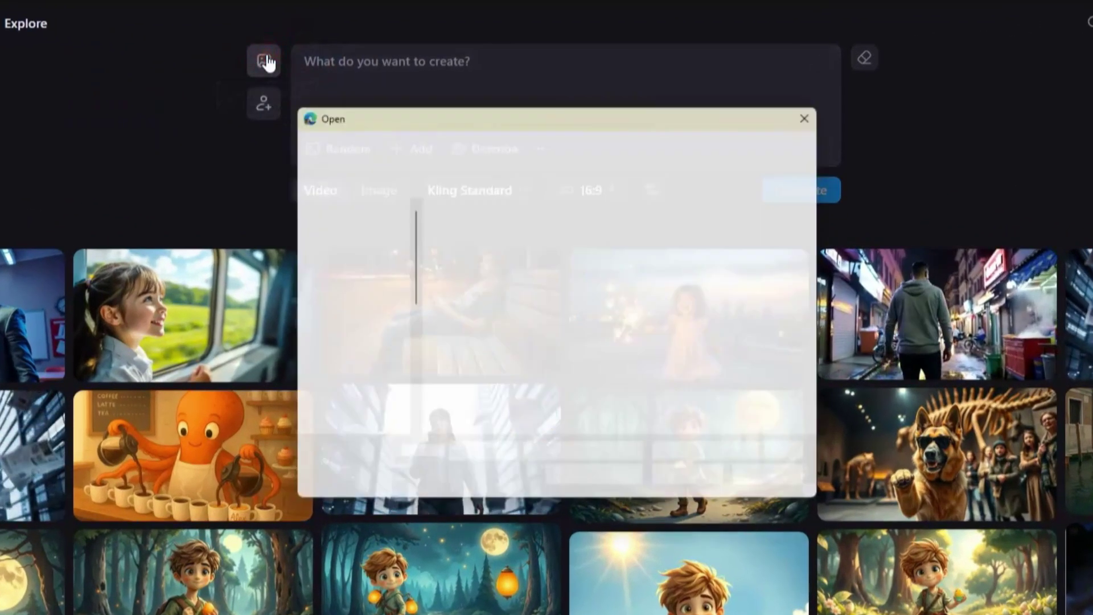
pyautogui.doubleClick(476, 410)
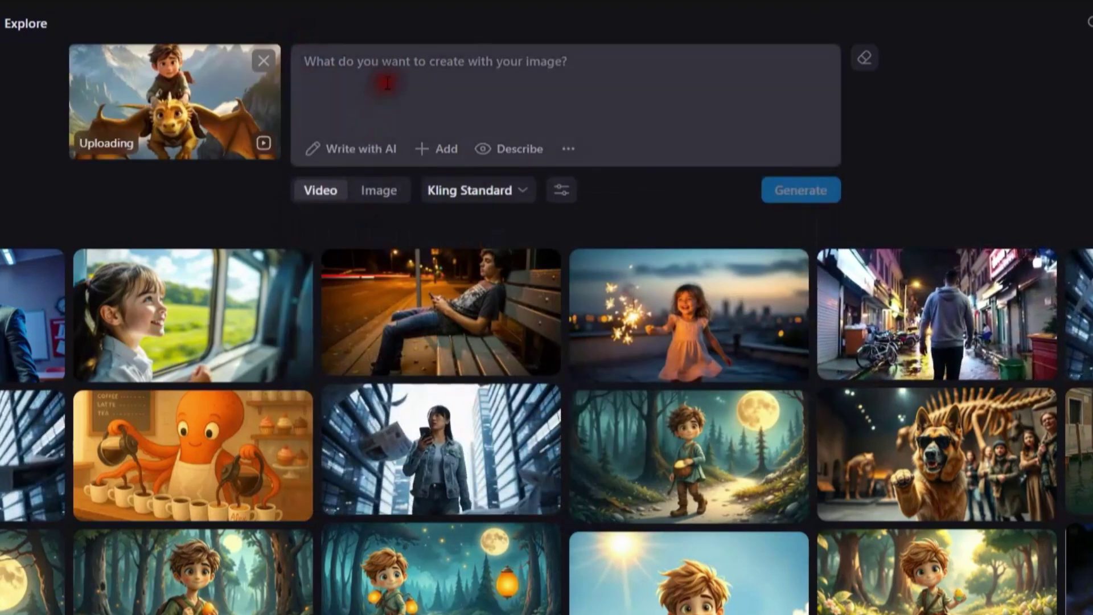
pyautogui.click(389, 62)
pyautogui.write('The boy rides the dragon as they fly high over the mountains, wind blowing through his hair.')
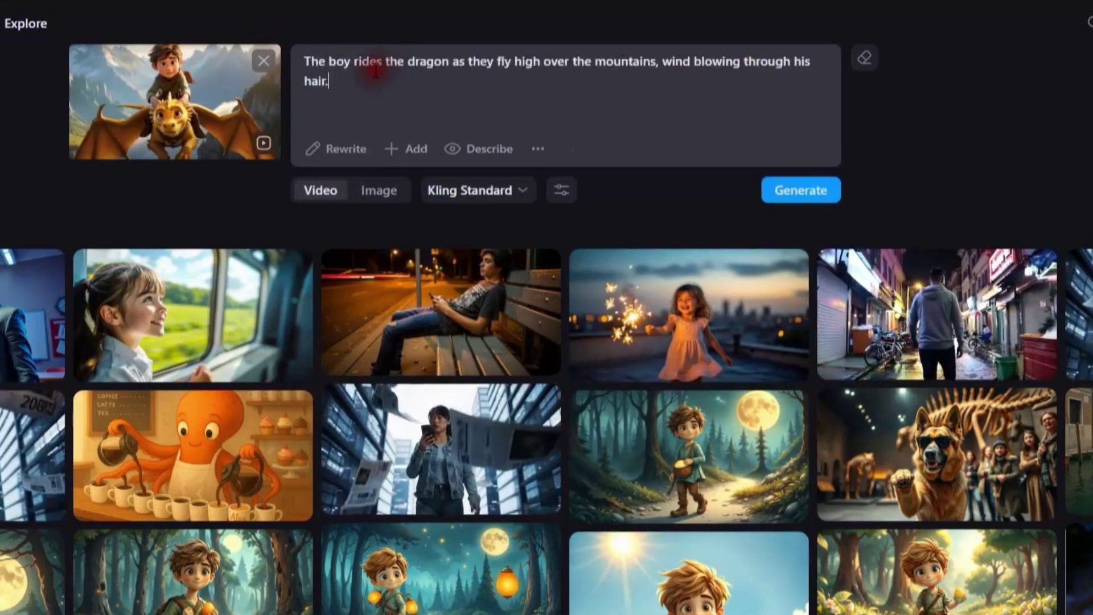
# Generate the Kling Standard dragon flight video and watch it in the details view
pyautogui.click(794, 195)
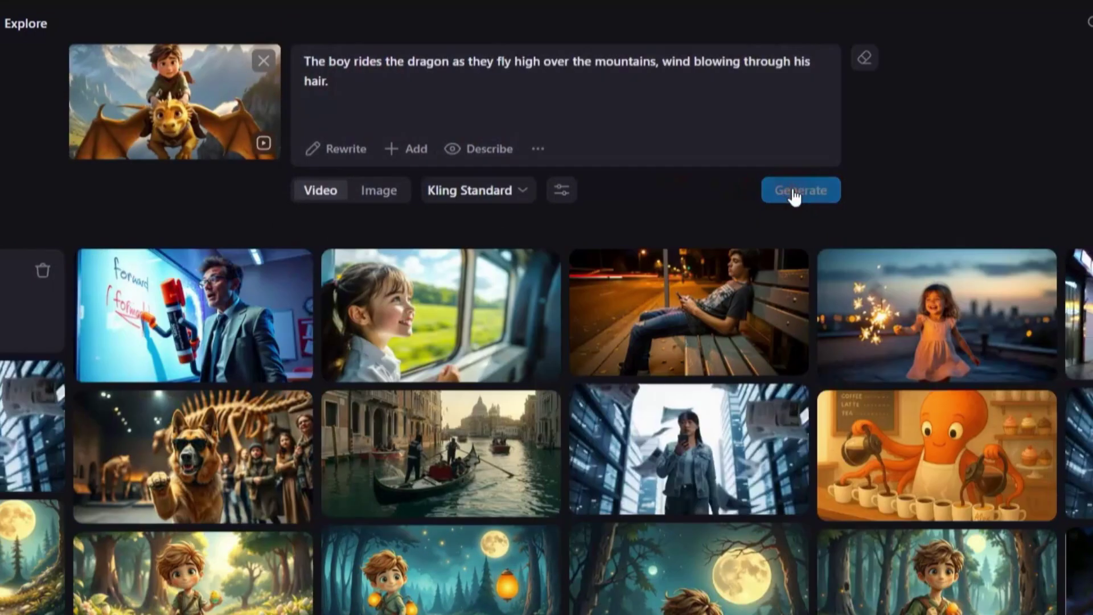
pyautogui.click(155, 308)
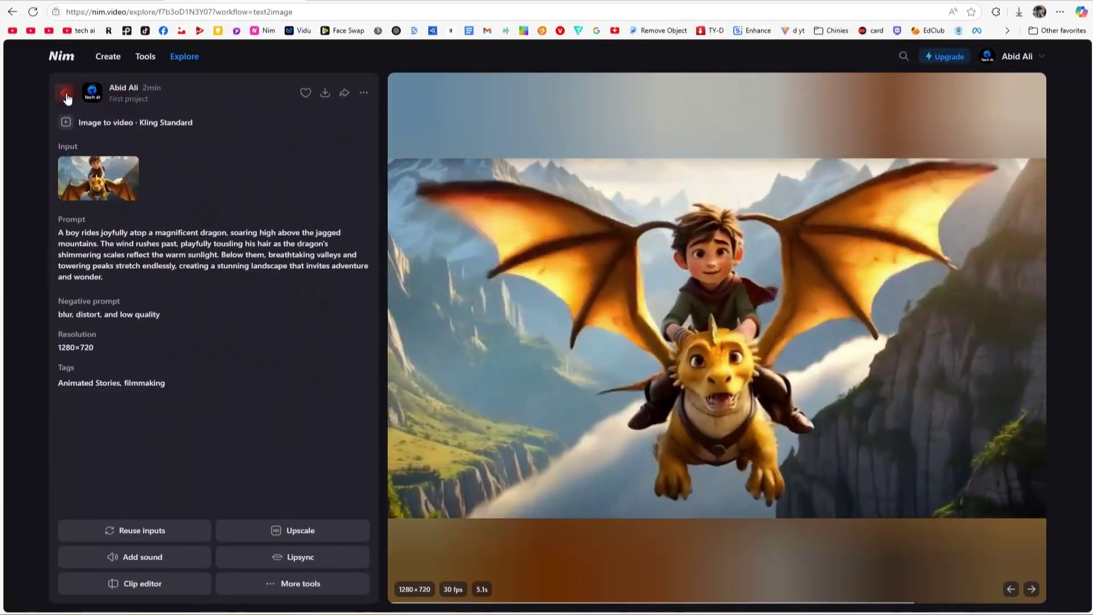
pyautogui.click(67, 95)
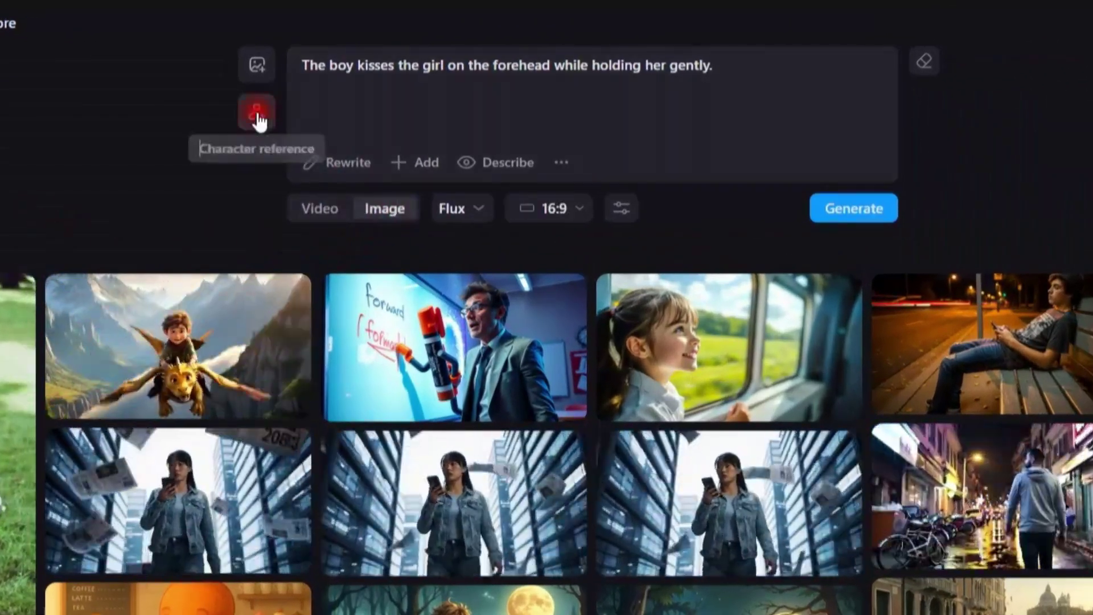
# Use the boy screenshot as character reference and generate a new boy image with Flux + Character
pyautogui.click(256, 113)
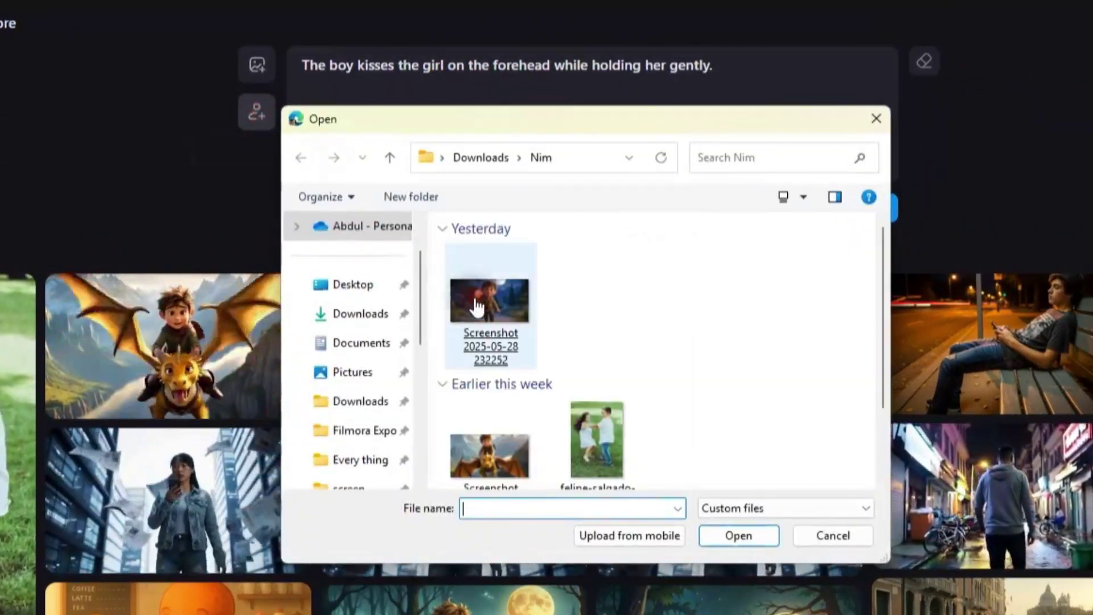
pyautogui.doubleClick(478, 303)
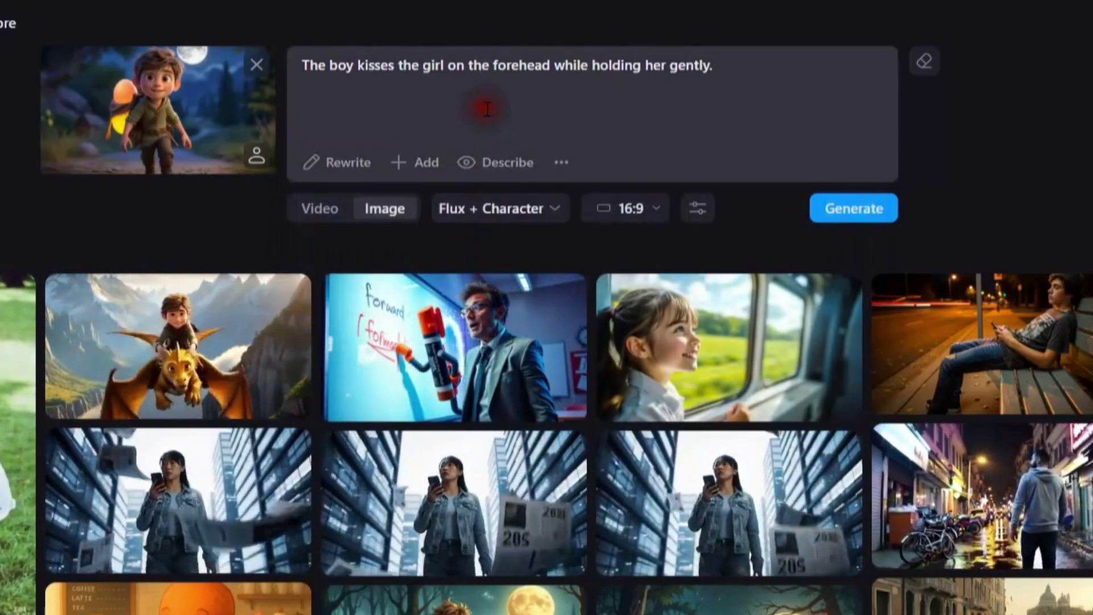
pyautogui.write('Generate the same image')
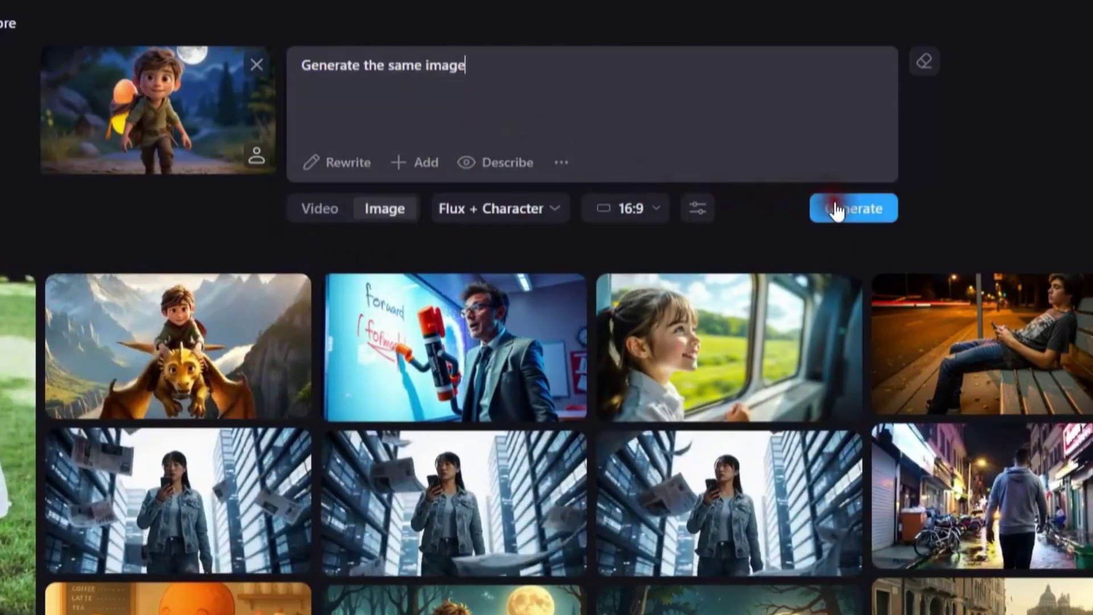
pyautogui.click(837, 210)
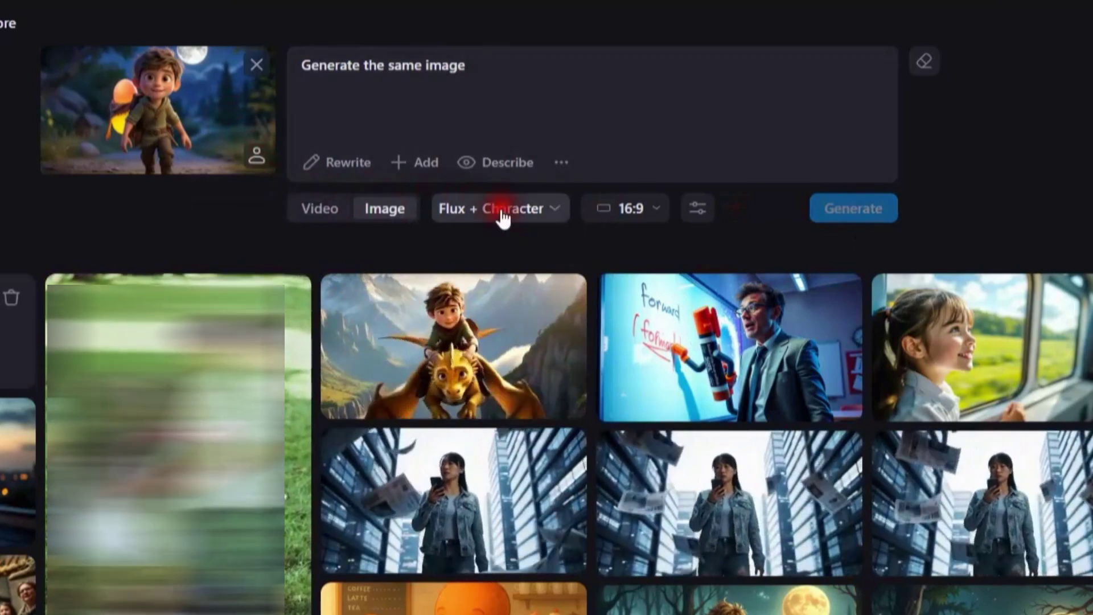
pyautogui.click(500, 208)
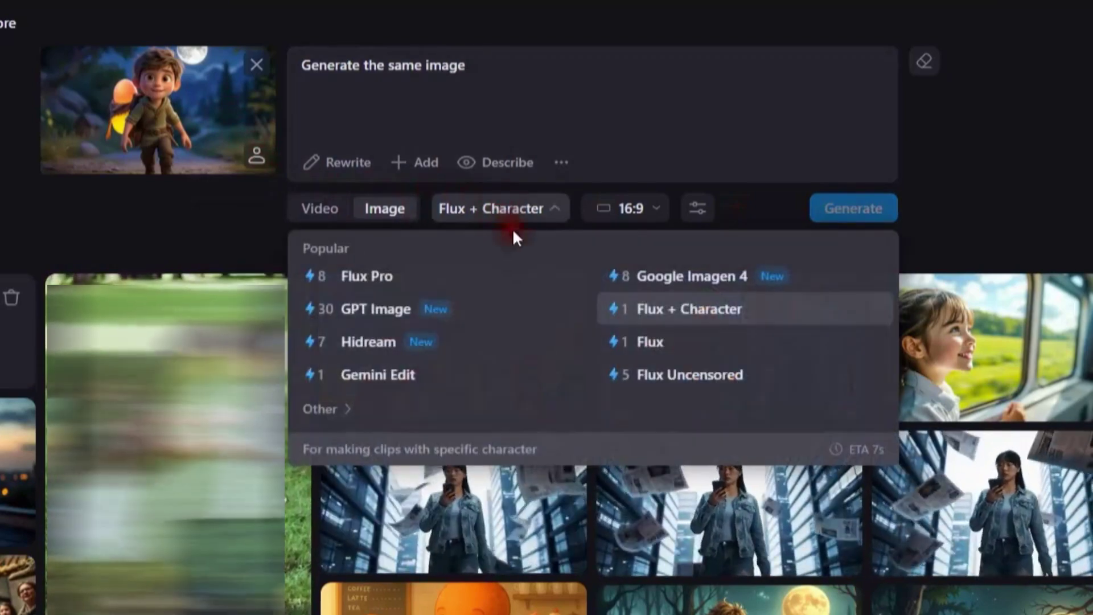
pyautogui.click(690, 313)
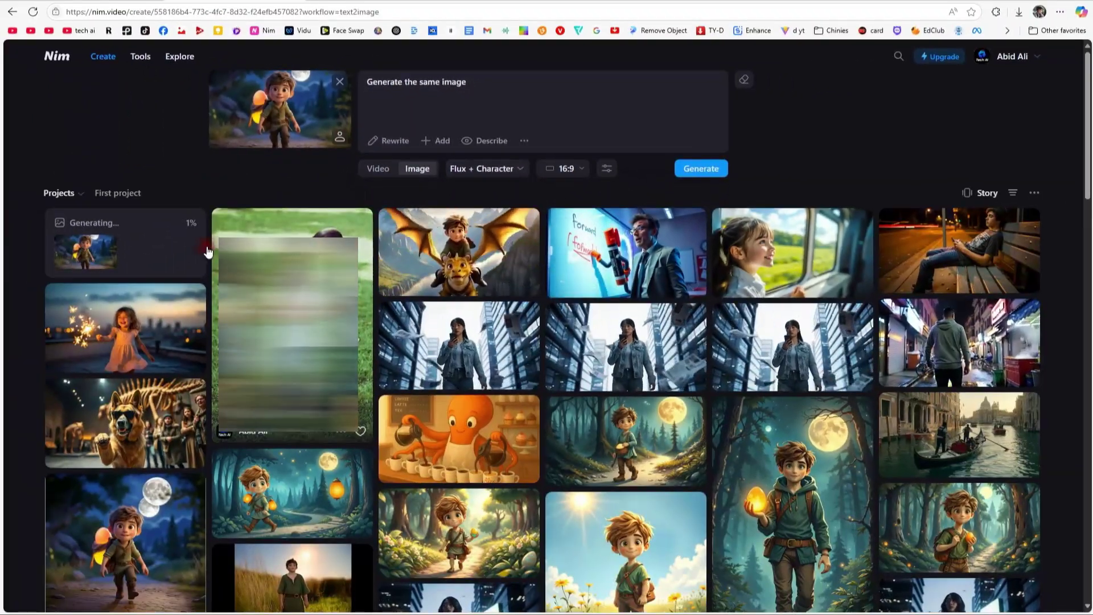
# Review the generated moonlit-forest boy image, then return to the gallery and the tools list
pyautogui.click(165, 258)
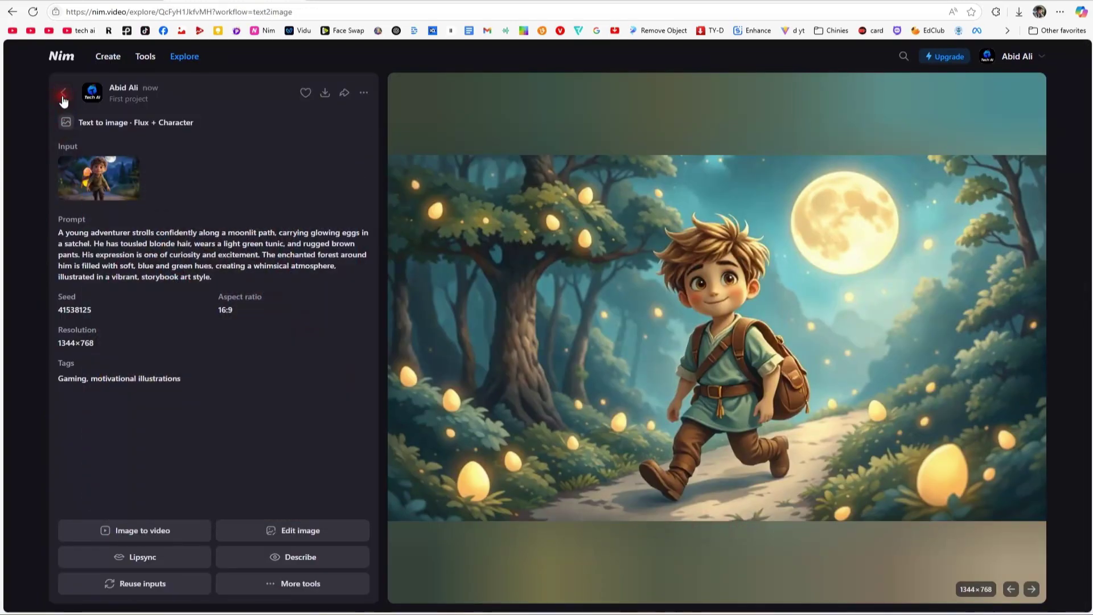
pyautogui.click(63, 95)
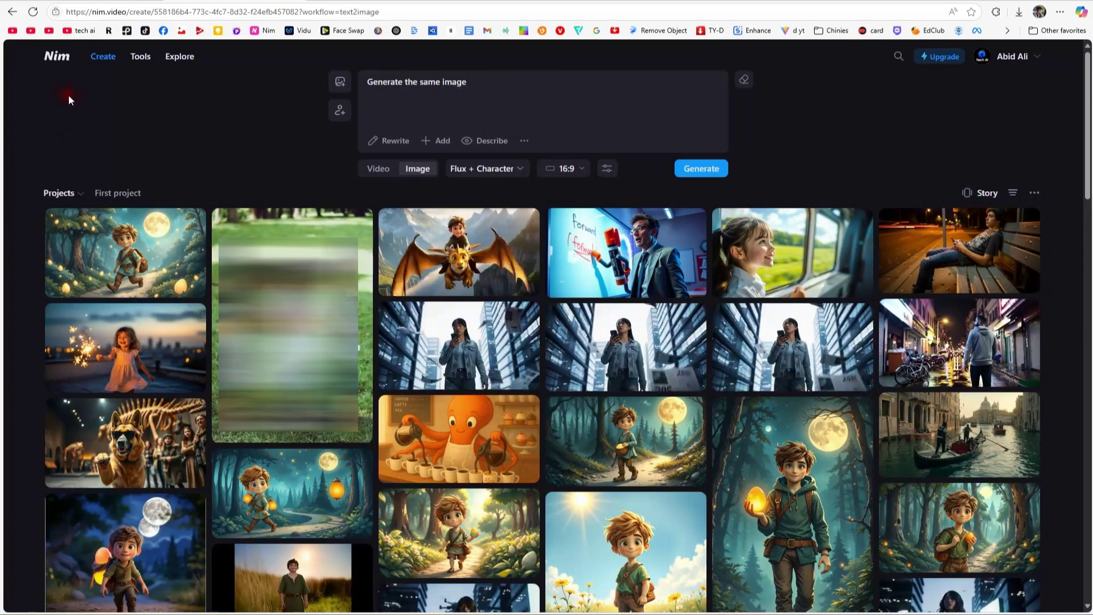
pyautogui.click(142, 55)
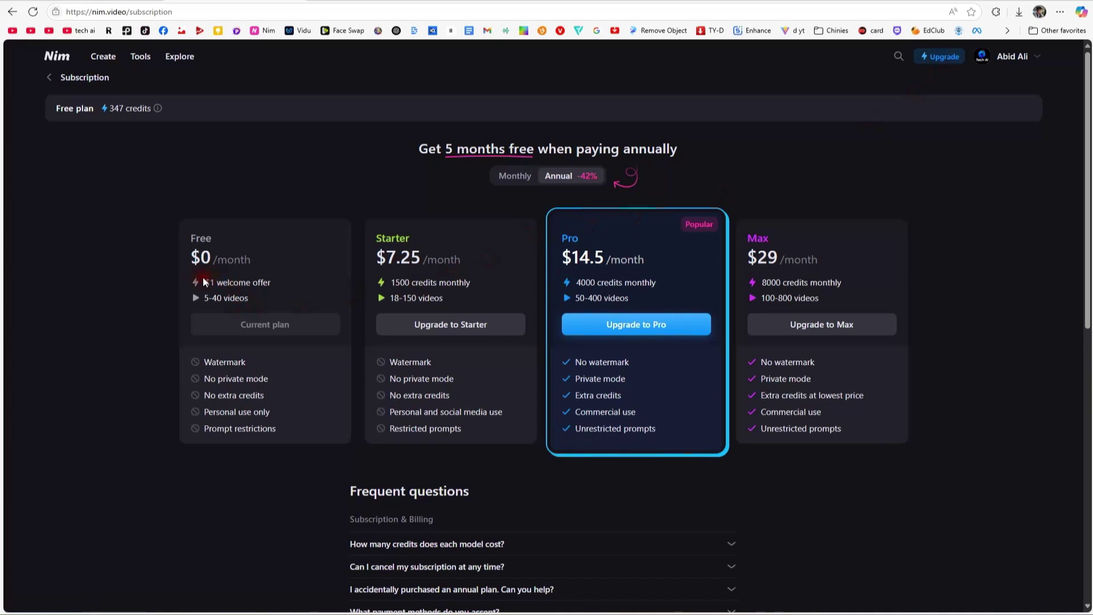
# Review the Free, Starter, Pro and Max plans on the subscription page
pyautogui.click(319, 287)
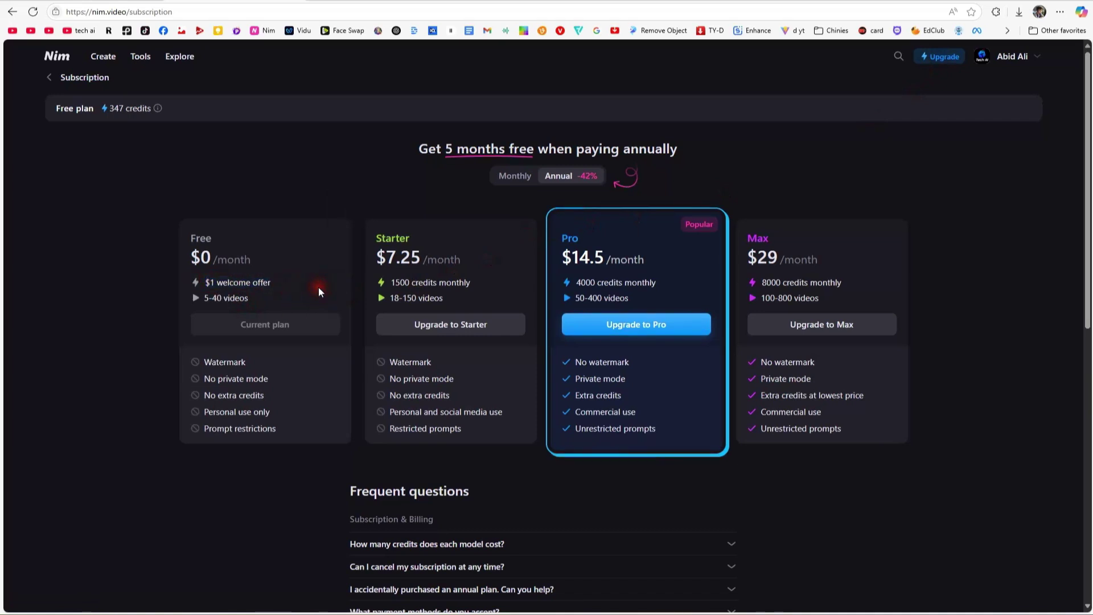